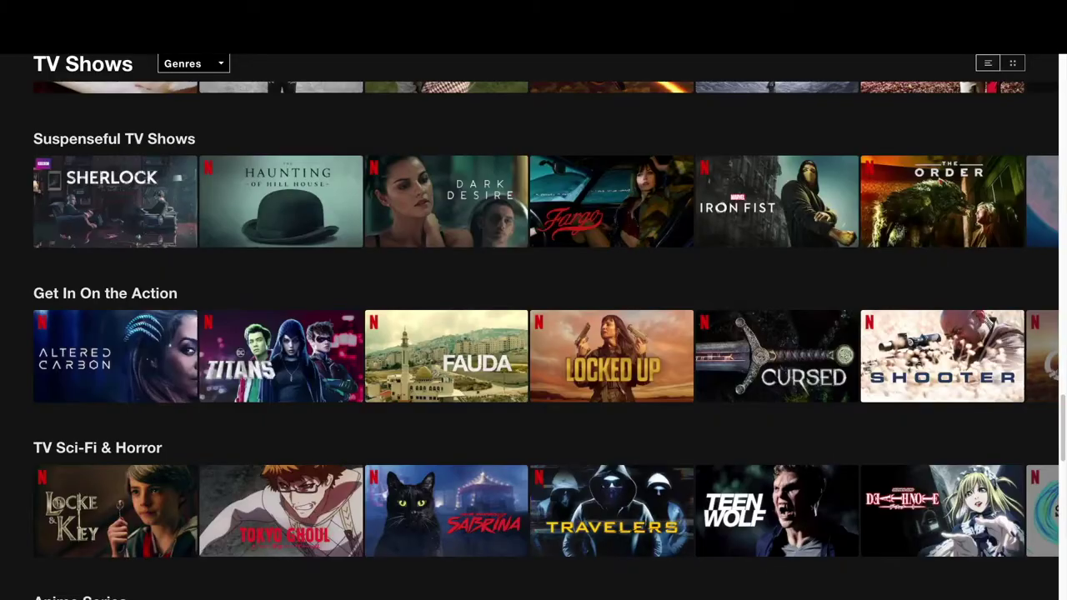
# Step: Scroll the TV Shows rows from Popular on Netflix down to Young Adult Movies & Shows
pyautogui.scroll(15, 533, 334)
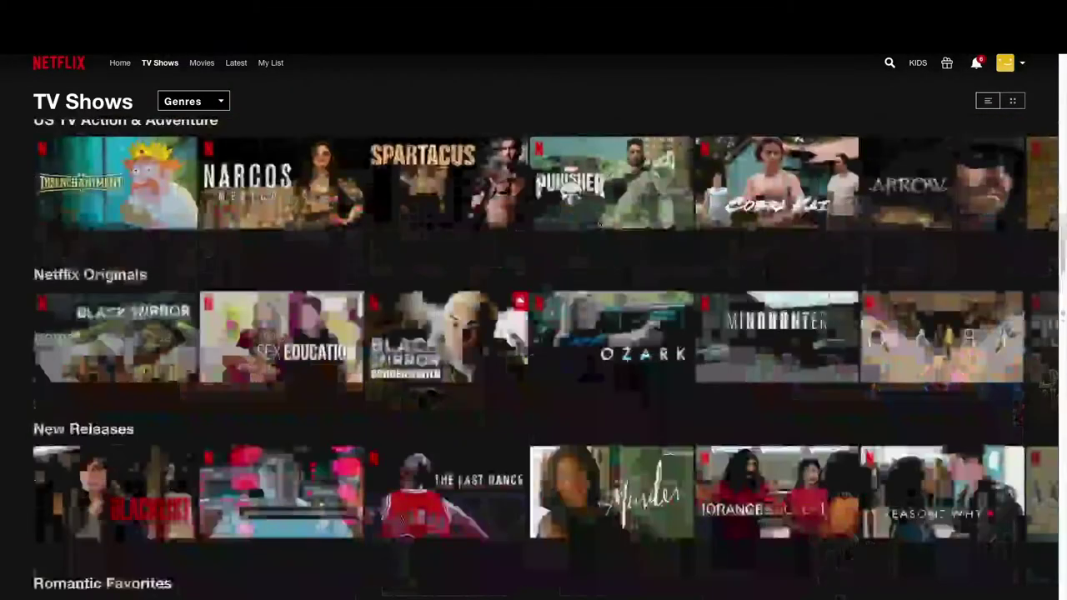
pyautogui.scroll(10, 592, 219)
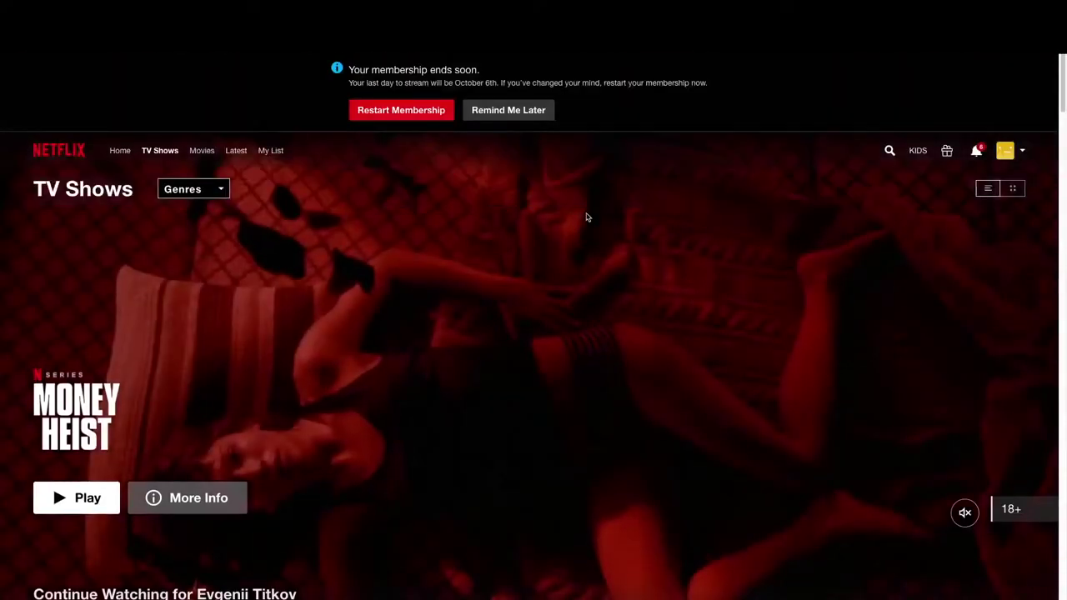
pyautogui.scroll(-2, 584, 215)
pyautogui.scroll(-3, 581, 214)
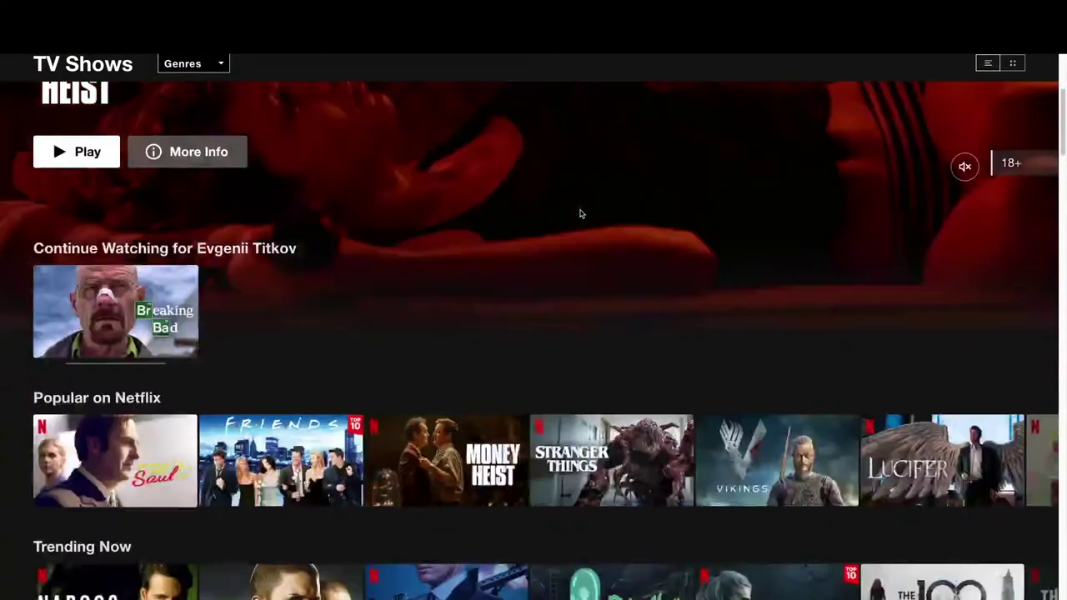
pyautogui.scroll(-2, 543, 222)
pyautogui.scroll(-2, 517, 225)
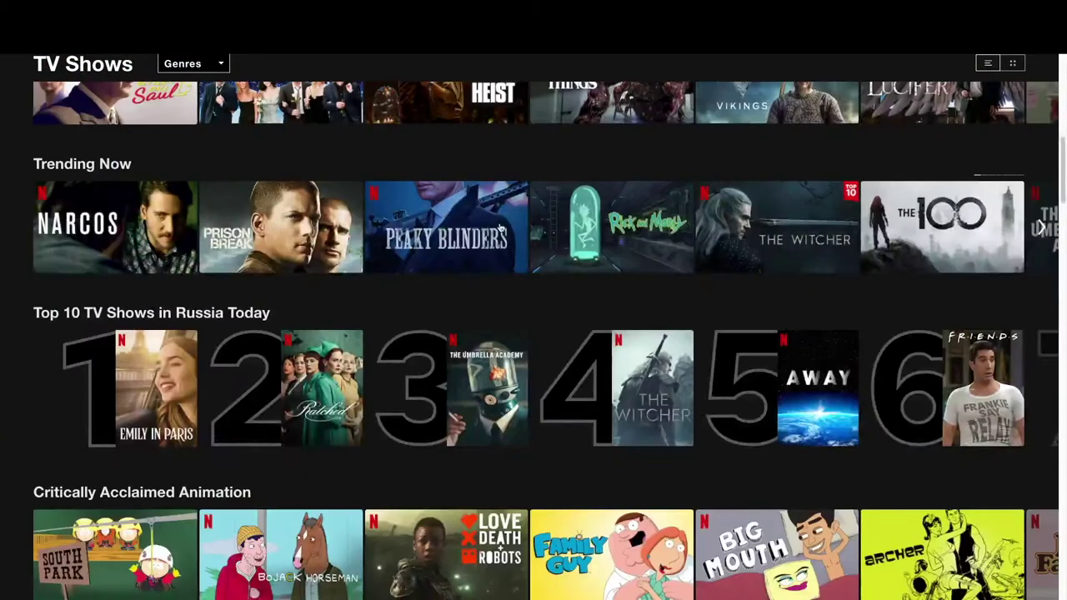
pyautogui.scroll(-2, 501, 227)
pyautogui.scroll(5, 500, 358)
pyautogui.scroll(-2, 561, 396)
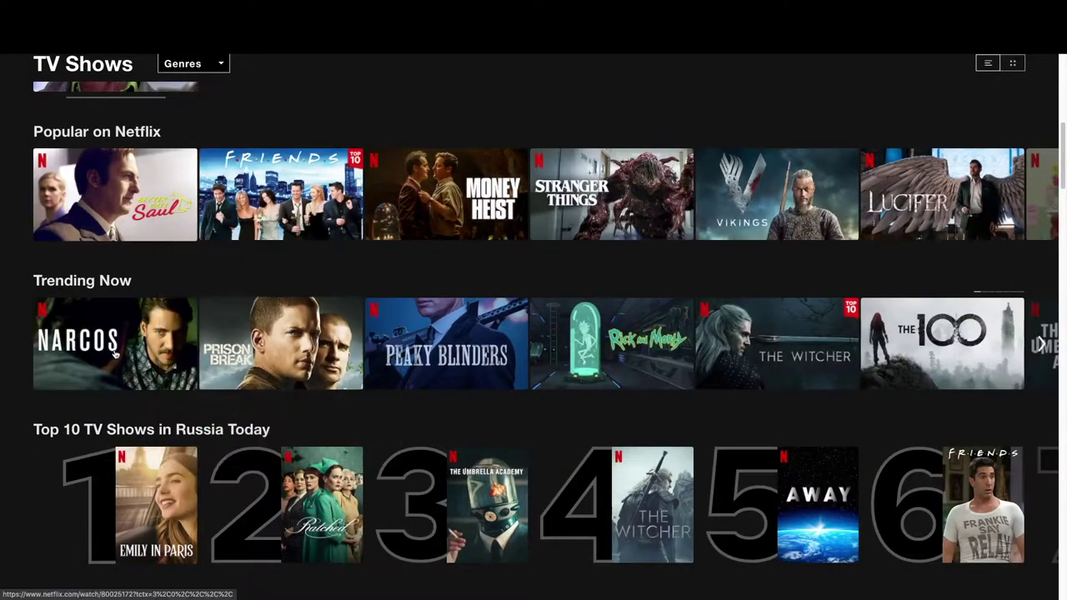
pyautogui.scroll(1, 115, 354)
pyautogui.scroll(-2, 33, 276)
pyautogui.scroll(-1, 59, 278)
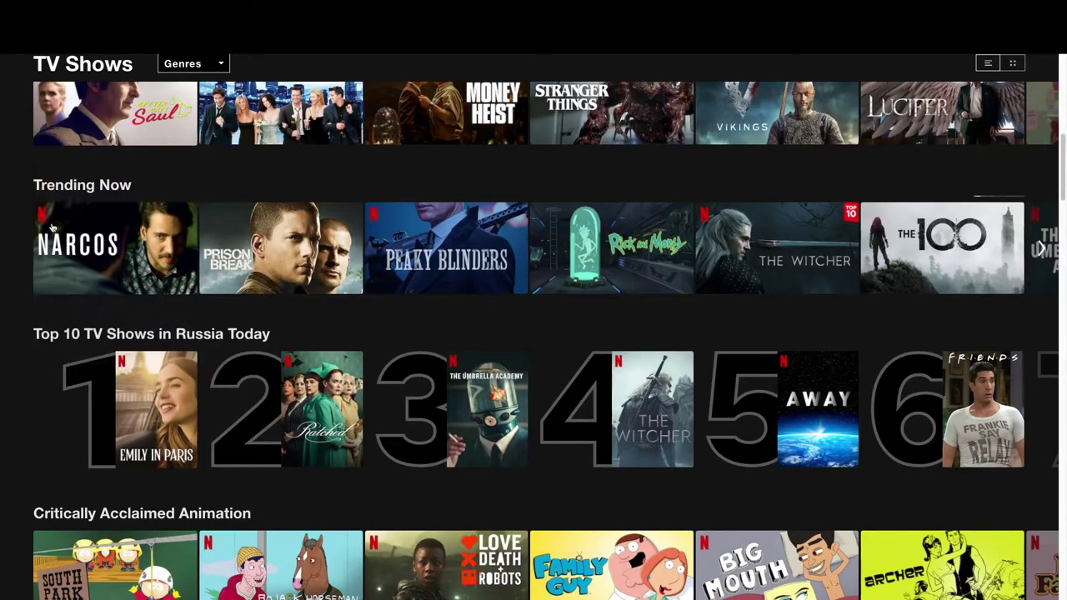
pyautogui.scroll(-5, 308, 254)
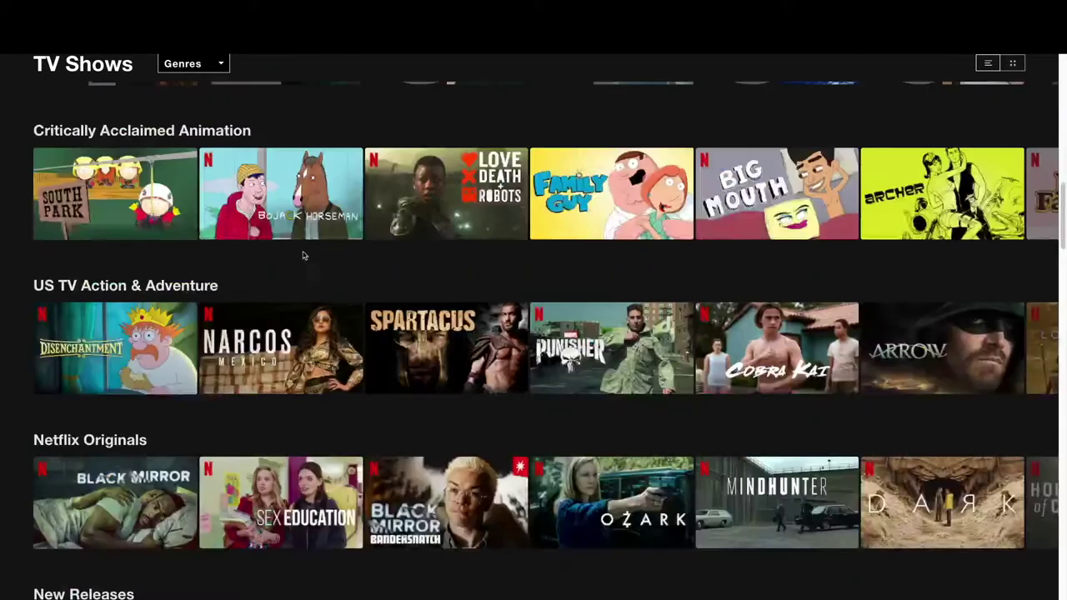
pyautogui.scroll(-3, 307, 254)
pyautogui.scroll(-2, 177, 256)
pyautogui.scroll(-4, 176, 256)
pyautogui.scroll(20, 345, 209)
# Step: Try several Netflix searches, ending with 'jacky chun', and browse its results
pyautogui.click(208, 190)
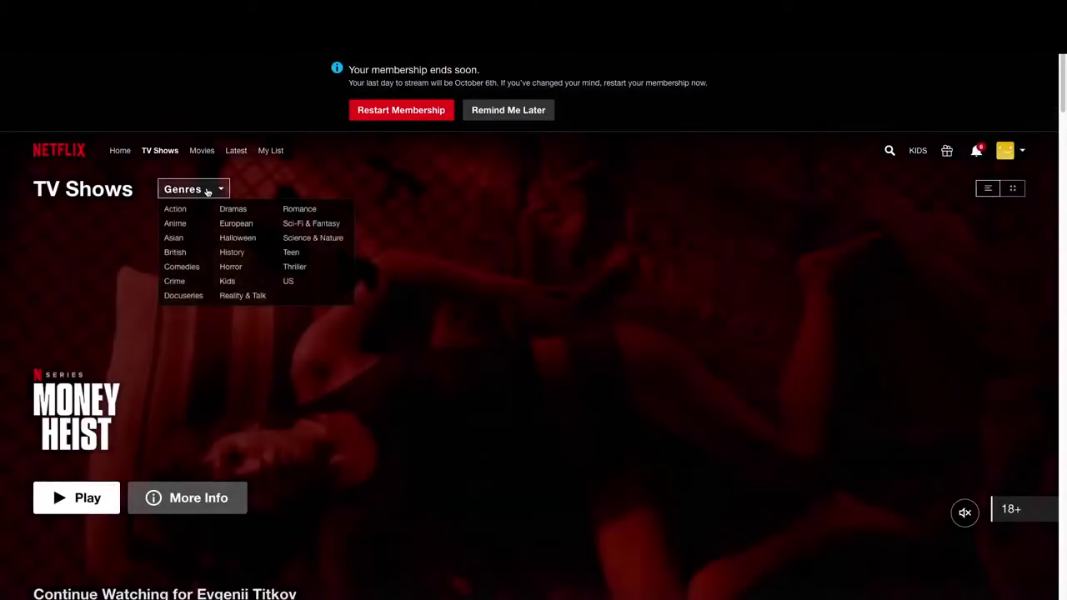
pyautogui.click(889, 151)
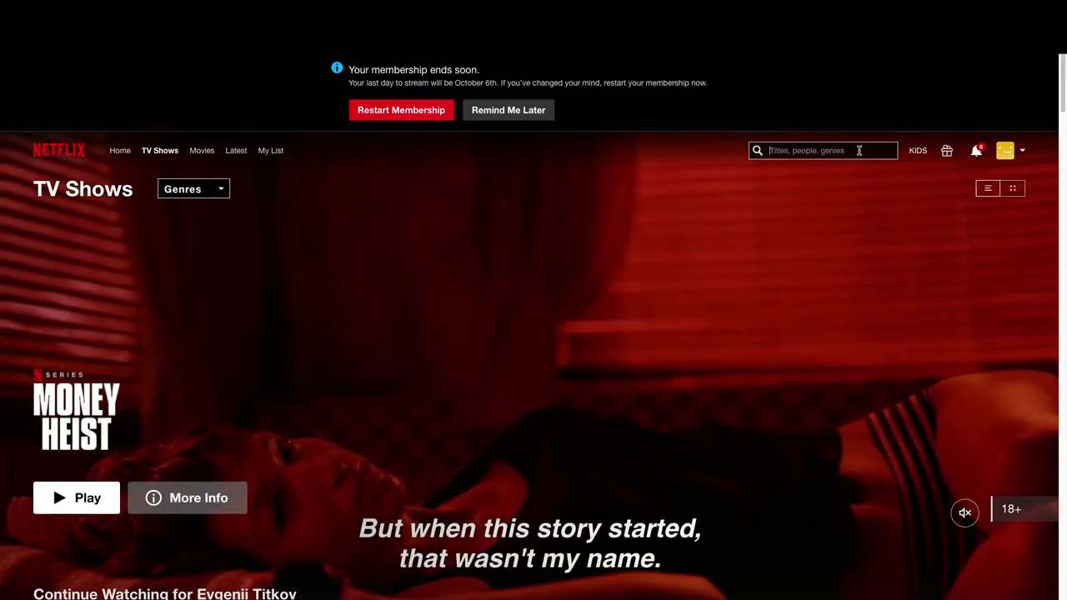
pyautogui.write('офс')
pyautogui.press('BackSpace')
pyautogui.write('ис')
pyautogui.press('BackSpace')
pyautogui.press('BackSpace')
pyautogui.press('BackSpace')
pyautogui.press('BackSpace')
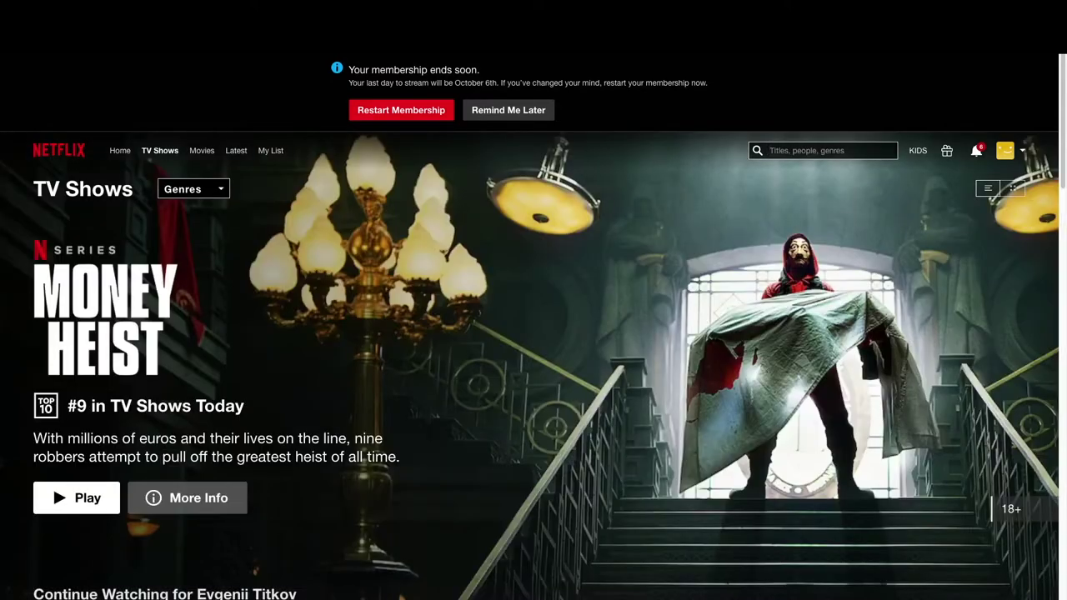
pyautogui.write('офис')
pyautogui.press('BackSpace')
pyautogui.press('BackSpace')
pyautogui.press('BackSpace')
pyautogui.press('BackSpace')
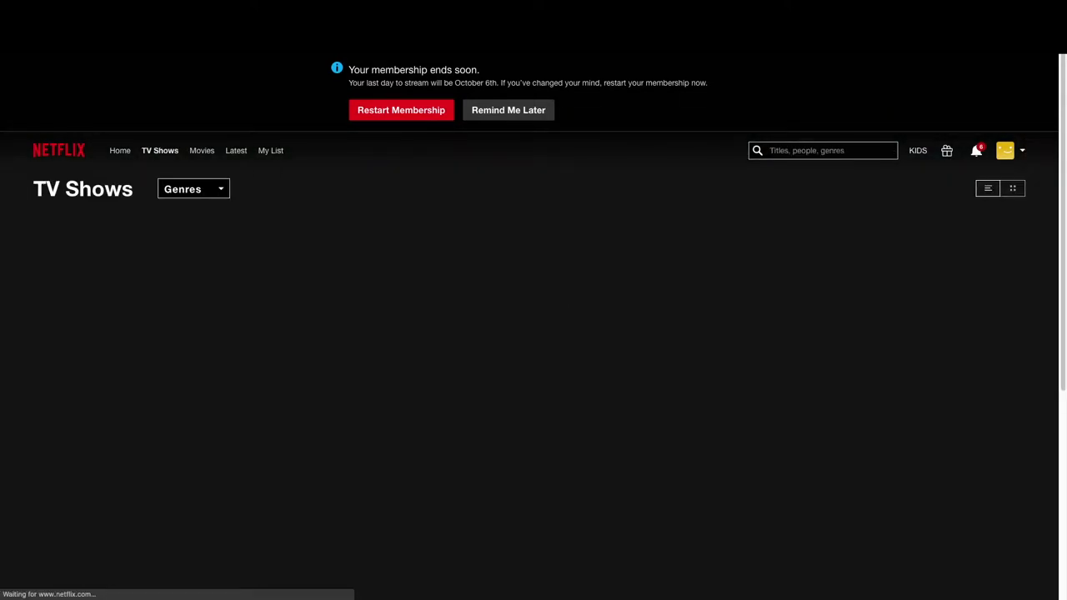
pyautogui.write('jacky chun')
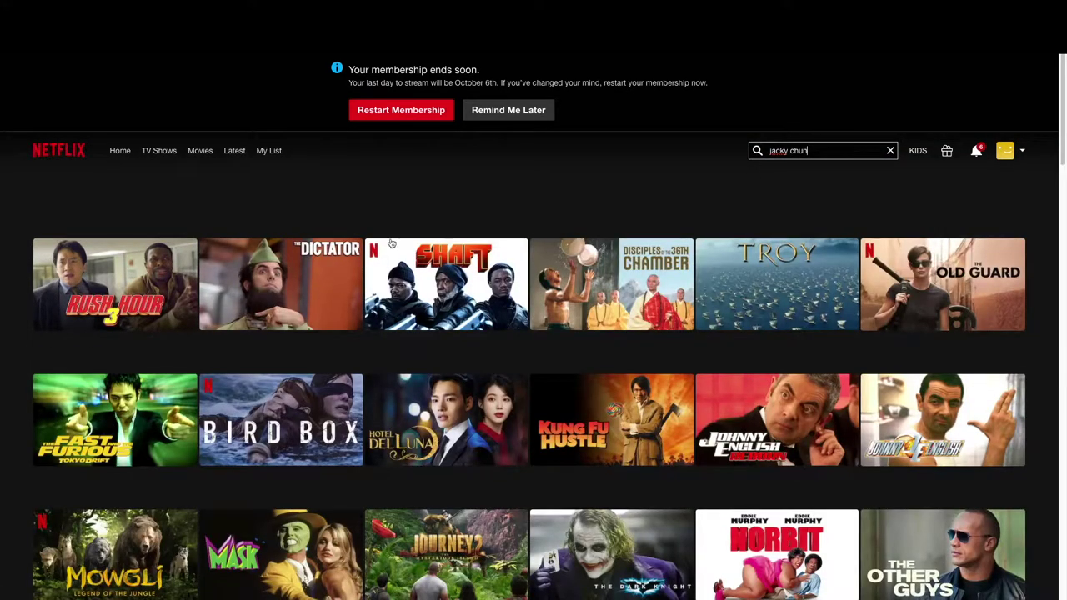
pyautogui.moveTo(331, 253)
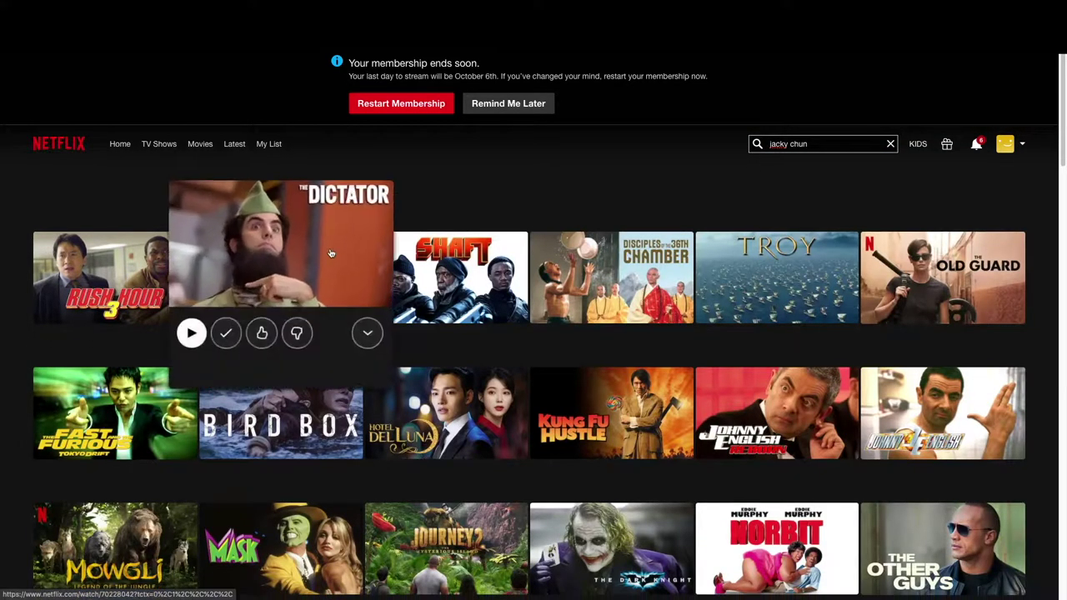
pyautogui.moveTo(105, 277)
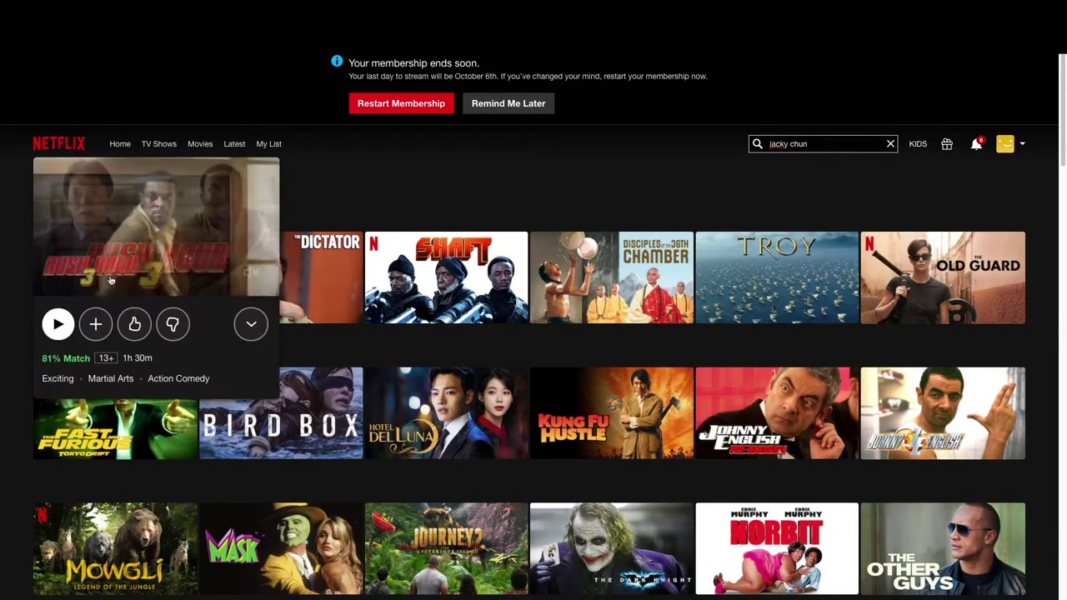
pyautogui.scroll(-1, 434, 211)
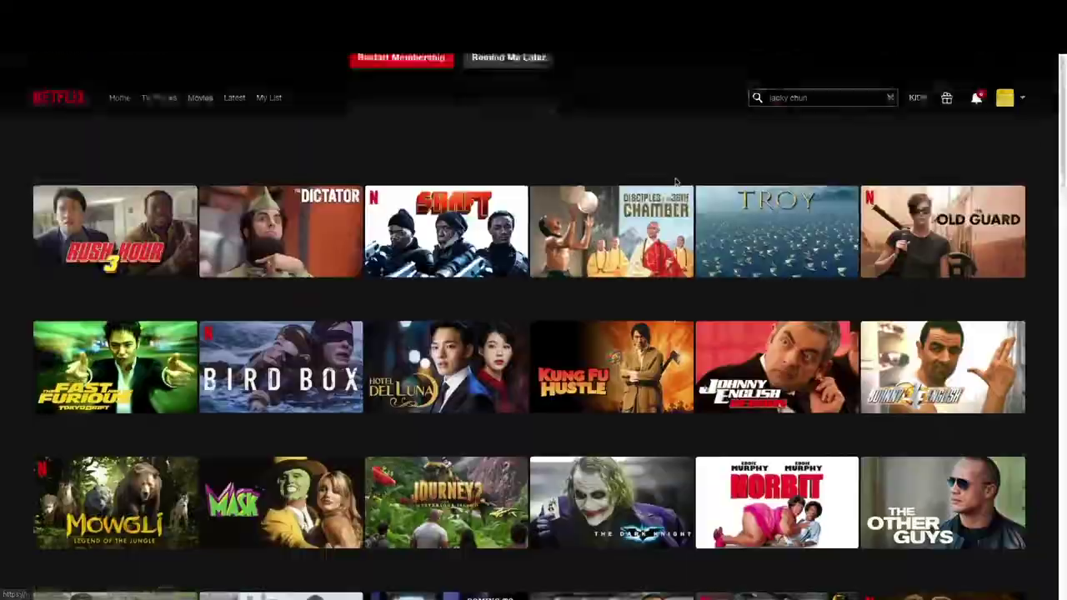
pyautogui.scroll(1, 634, 187)
# Step: Replace the search term with 'sex education' to list the Sex Education results
pyautogui.tripleClick(831, 157)
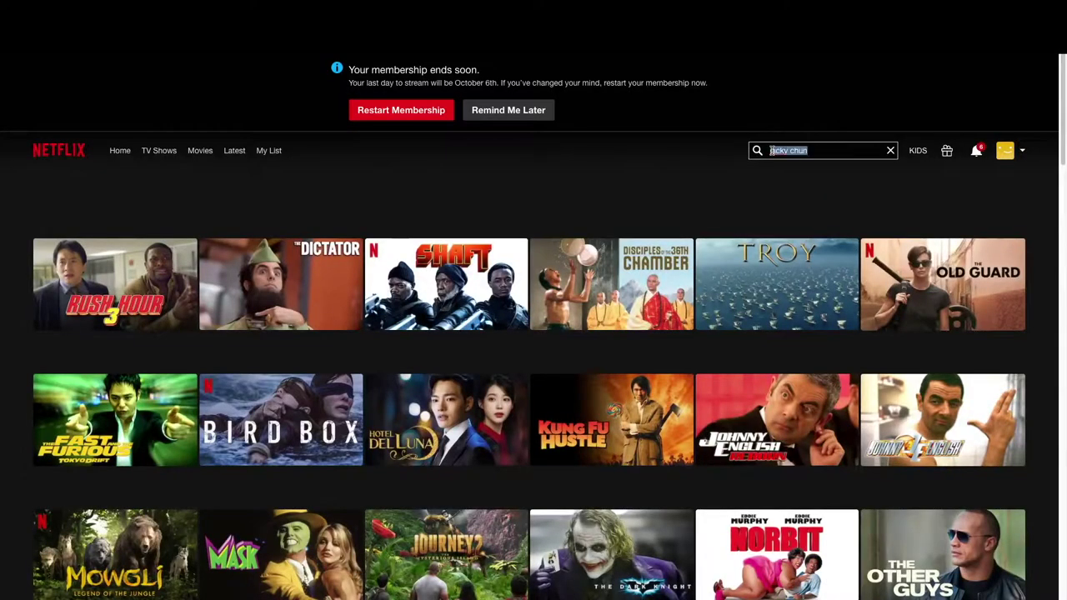
pyautogui.press('BackSpace')
pyautogui.write('sex education')
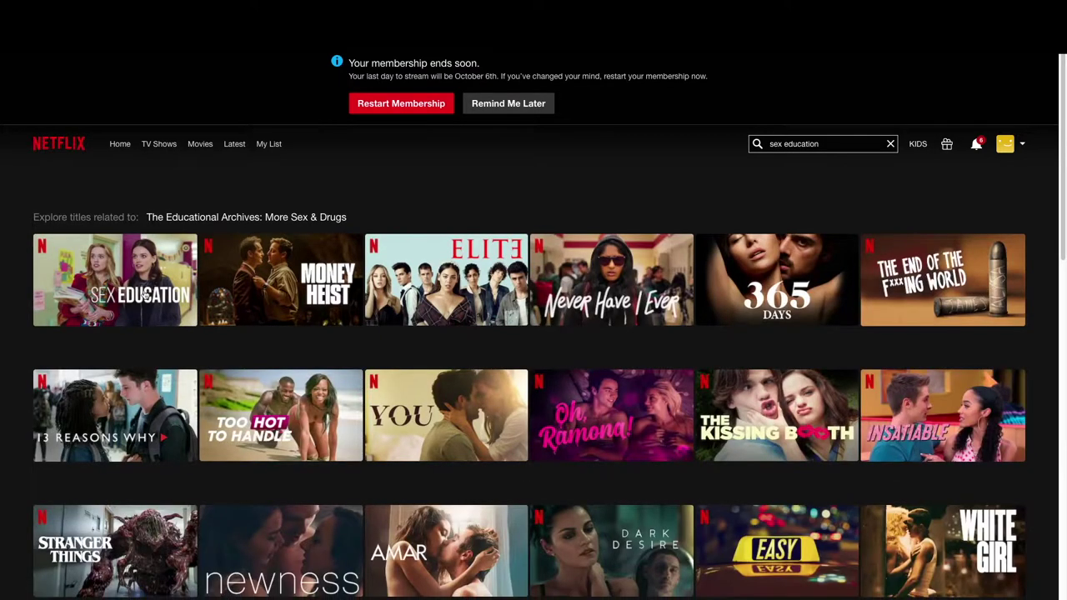
pyautogui.moveTo(114, 250)
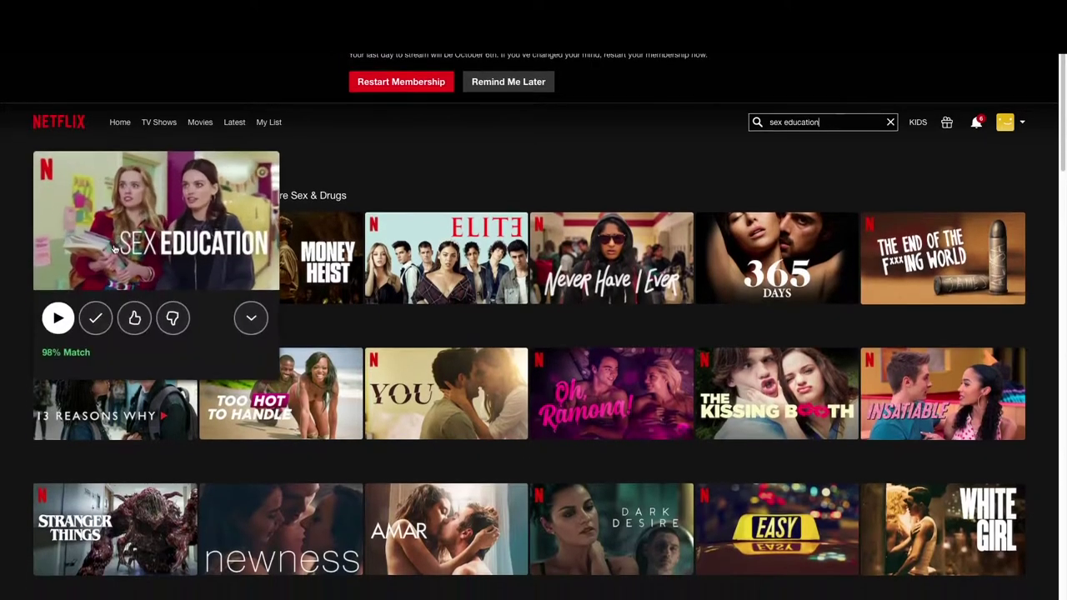
pyautogui.moveTo(191, 225)
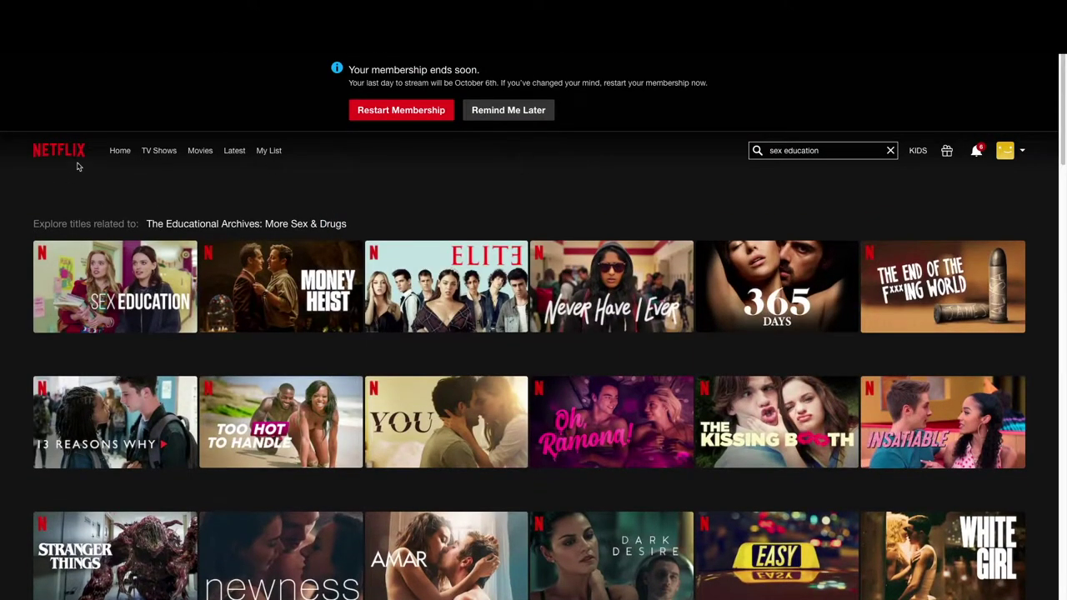
# Step: Go to the Movies page, scroll to Trending Now and preview the 6 Underground tile
pyautogui.click(159, 151)
pyautogui.click(198, 151)
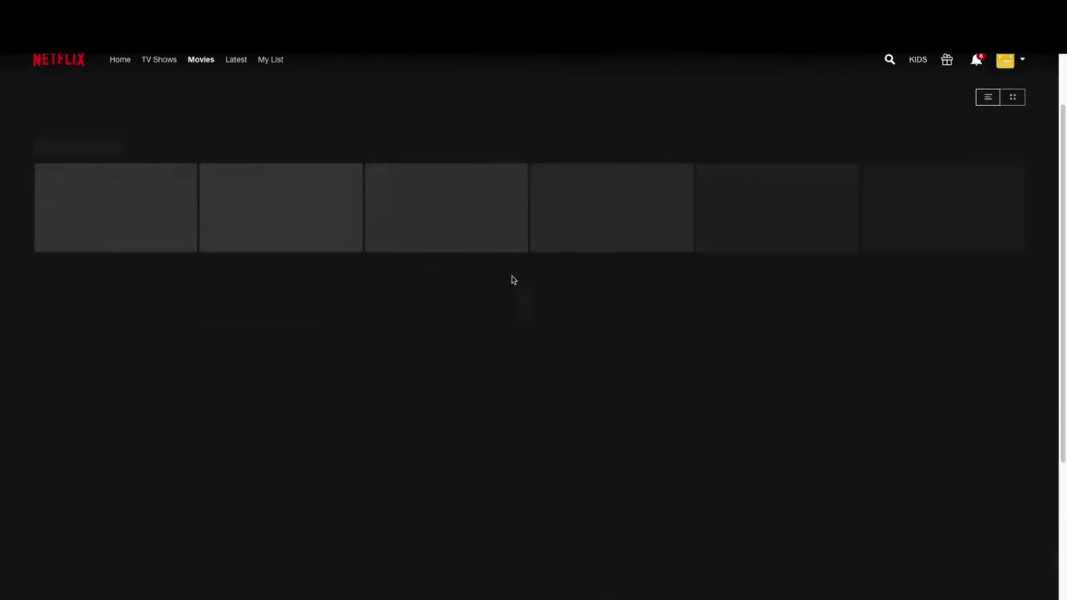
pyautogui.scroll(-3, 281, 203)
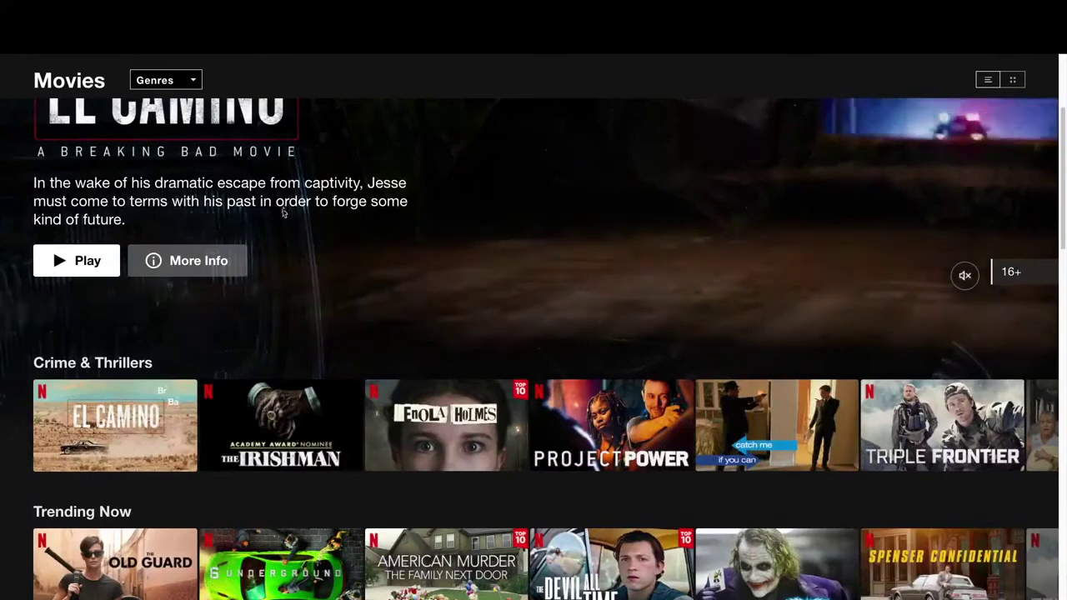
pyautogui.scroll(3, 283, 213)
pyautogui.scroll(-1, 283, 209)
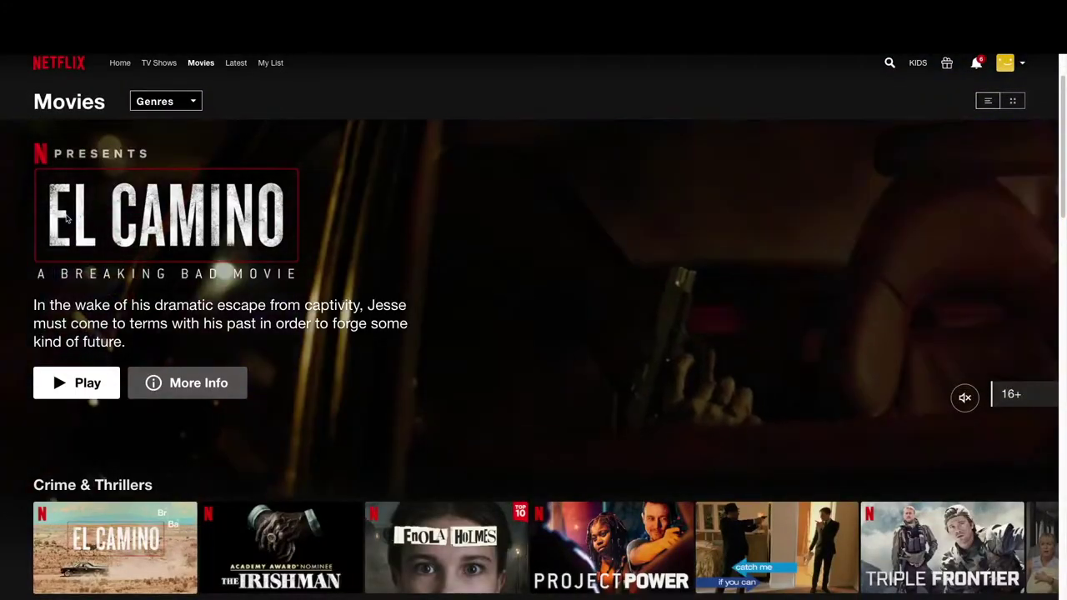
pyautogui.scroll(-1, 341, 307)
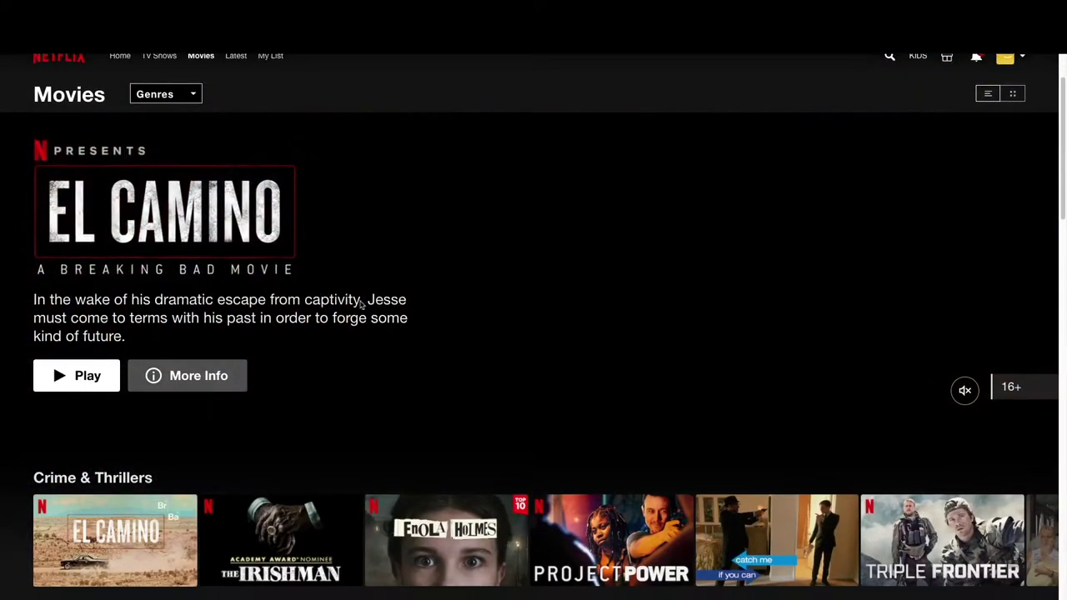
pyautogui.scroll(-3, 398, 245)
pyautogui.scroll(4, 395, 245)
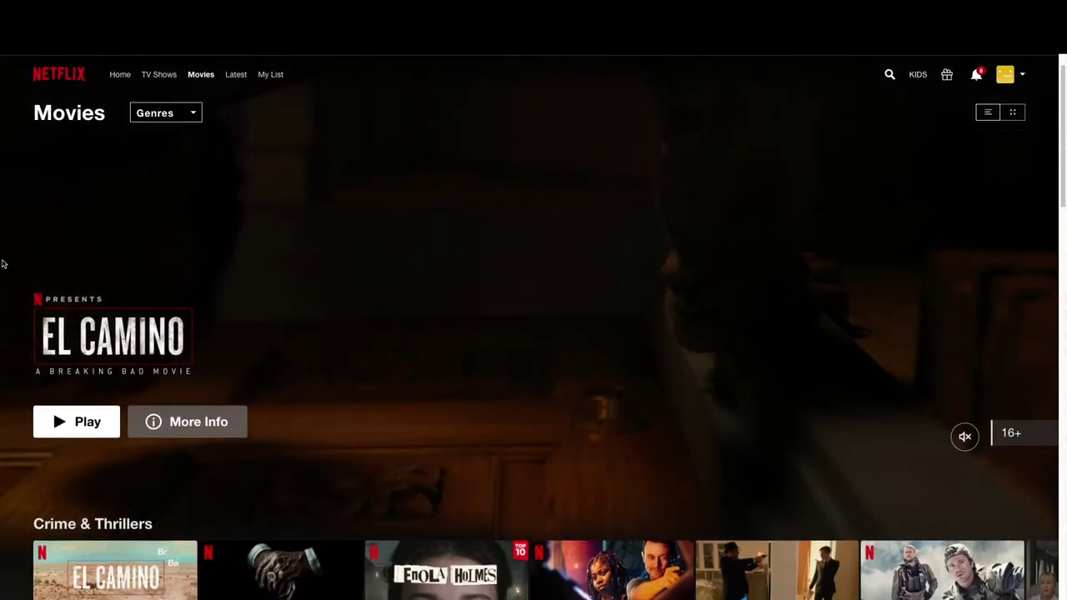
pyautogui.scroll(1, 306, 207)
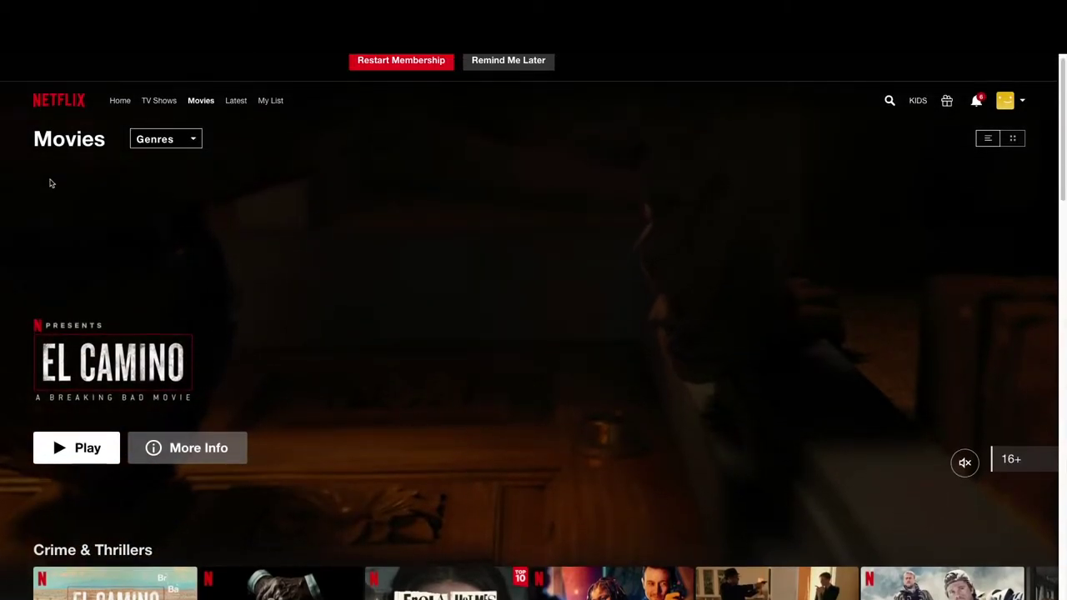
pyautogui.scroll(-5, 50, 182)
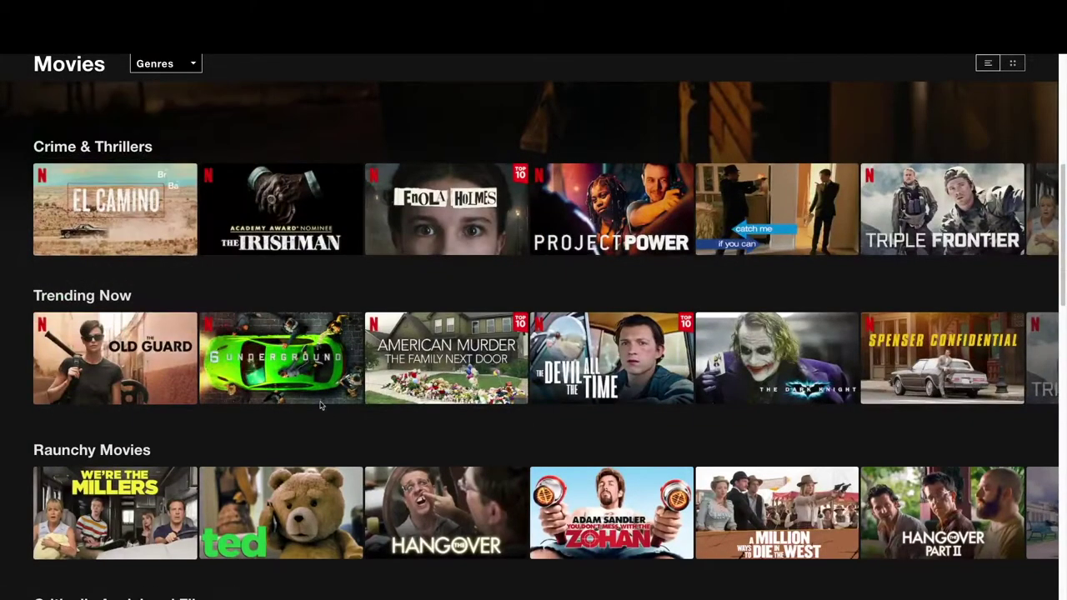
pyautogui.moveTo(252, 342)
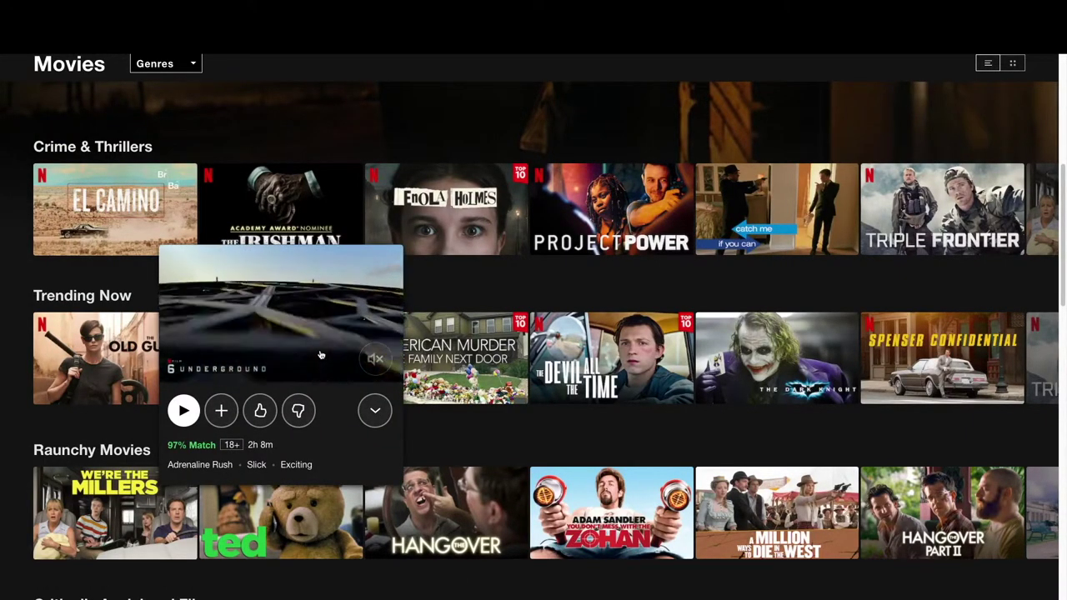
# Step: Read through the full 6 Underground details, then close them
pyautogui.click(375, 410)
pyautogui.scroll(-6, 551, 296)
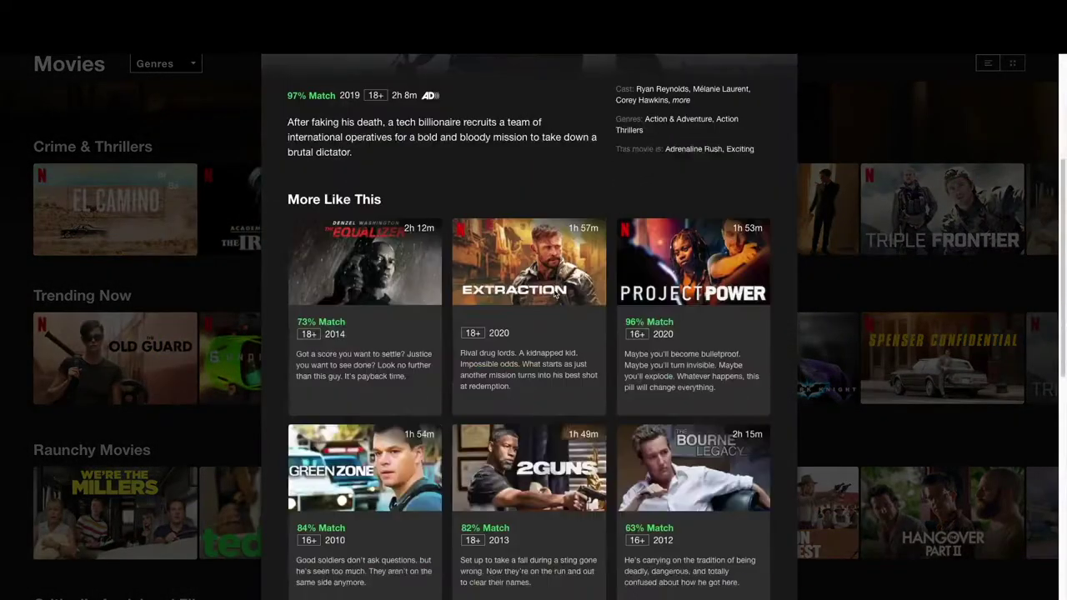
pyautogui.scroll(6, 555, 291)
pyautogui.scroll(-1, 486, 235)
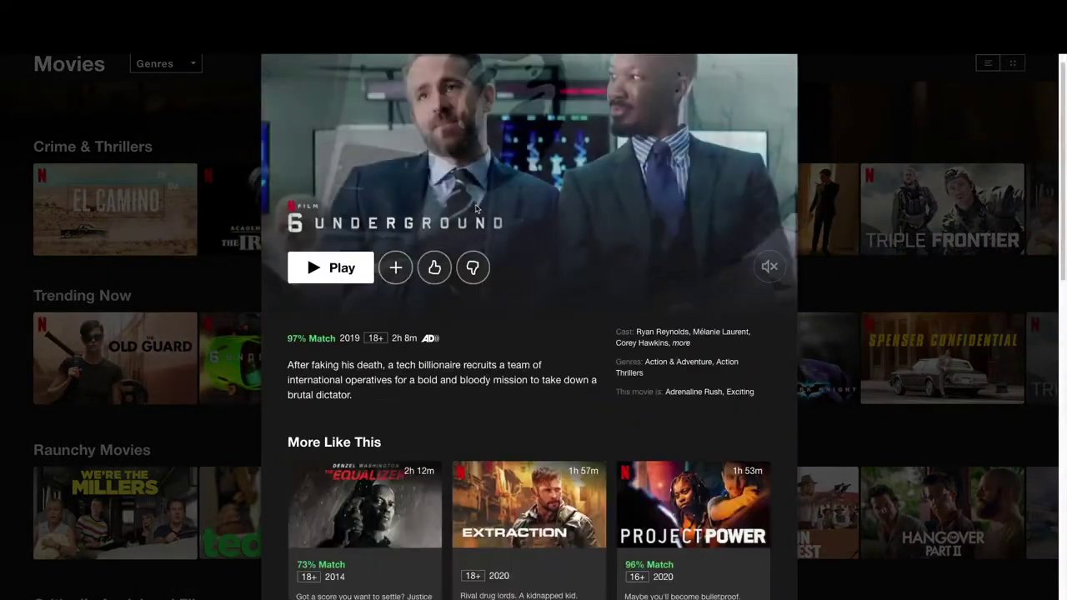
pyautogui.scroll(-8, 486, 235)
pyautogui.scroll(4, 476, 224)
pyautogui.scroll(6, 475, 224)
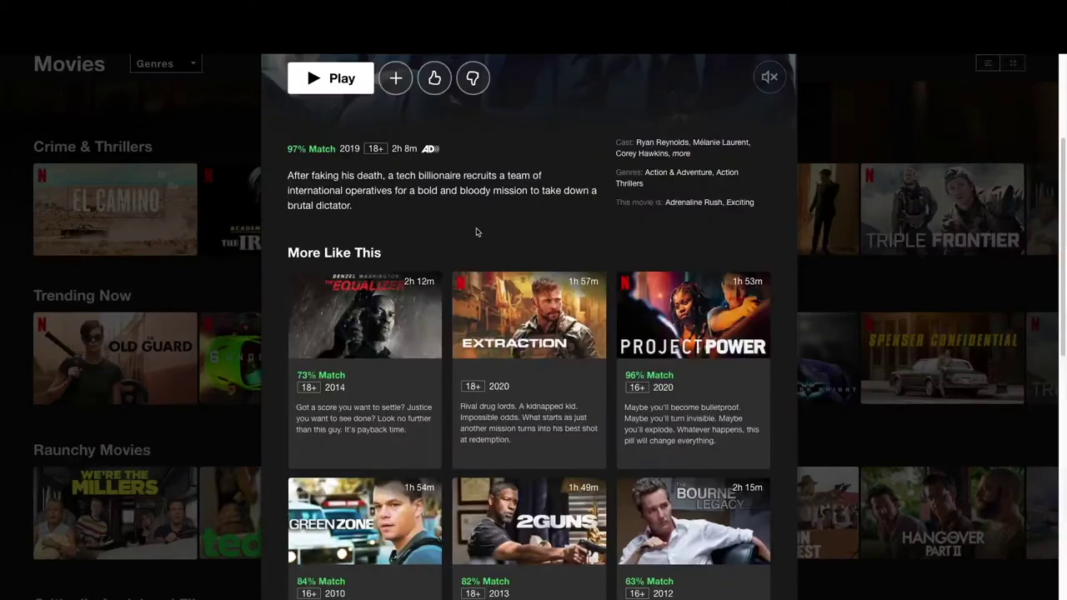
pyautogui.scroll(-9, 471, 250)
pyautogui.scroll(3, 471, 265)
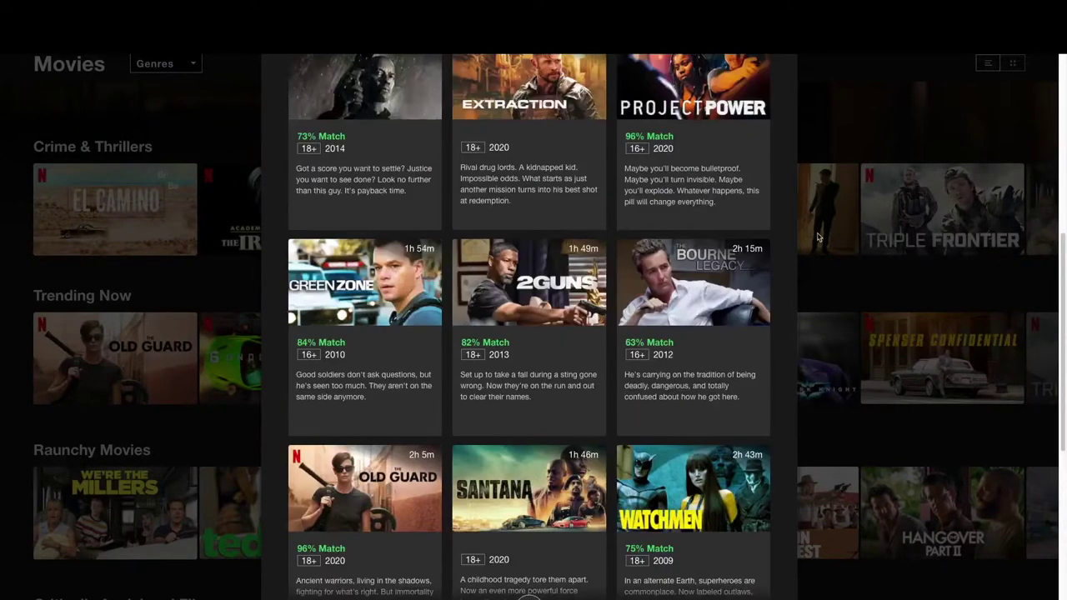
pyautogui.click(834, 278)
# Step: Return to TV Shows, briefly start Better Call Saul, then back out
pyautogui.scroll(4, 184, 456)
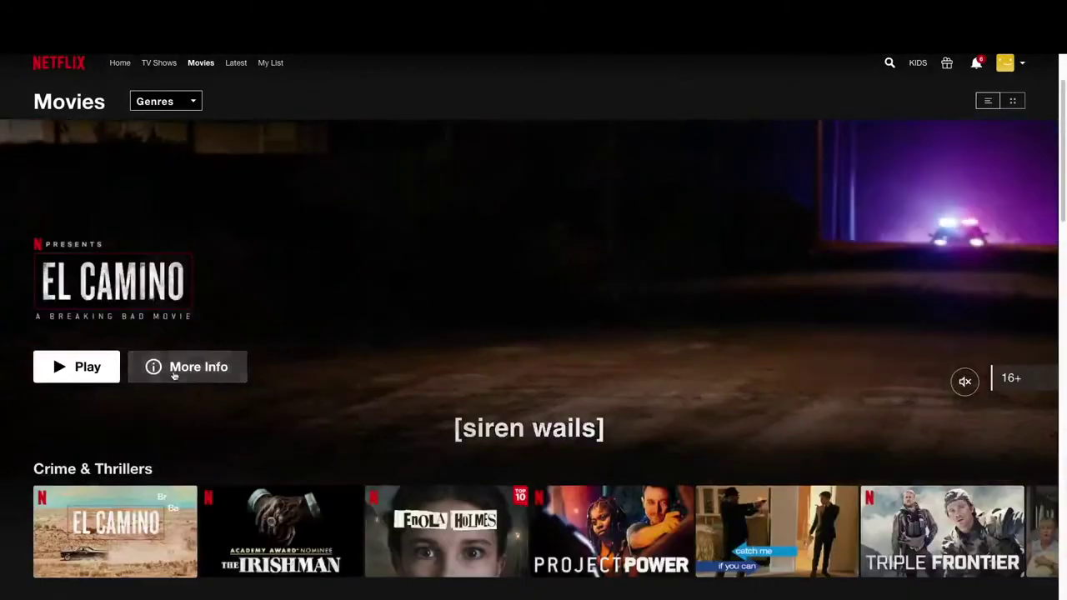
pyautogui.scroll(-3, 174, 362)
pyautogui.scroll(1, 174, 361)
pyautogui.scroll(5, 158, 275)
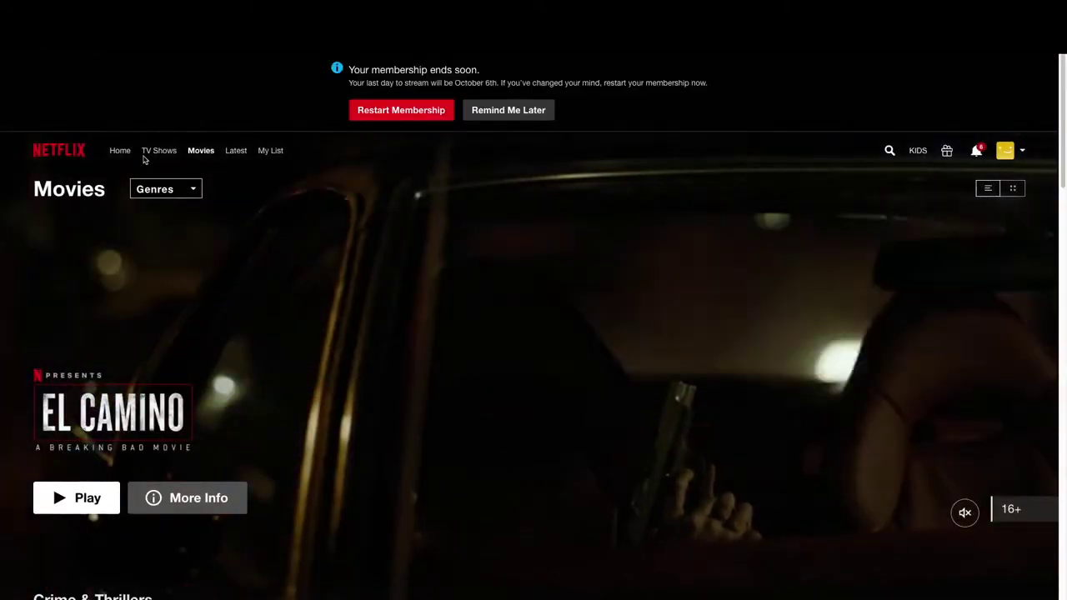
pyautogui.click(149, 155)
pyautogui.scroll(-5, 147, 408)
pyautogui.click(143, 413)
pyautogui.hotkey('alt', 'Left')
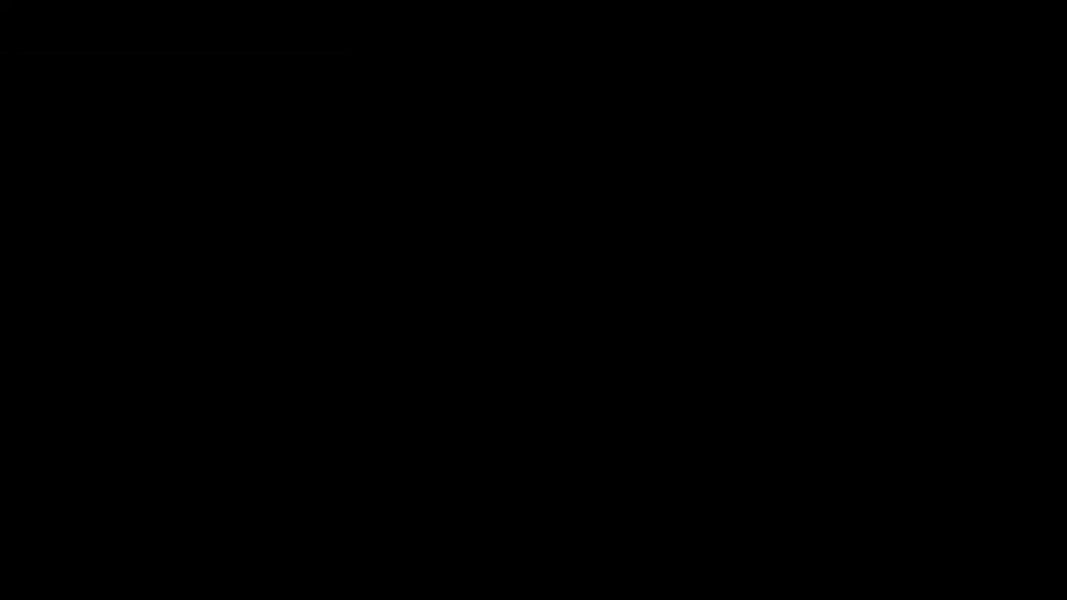
# Step: Open the Narcos details, look over its Season 1 episodes, then close them
pyautogui.scroll(-5, 161, 322)
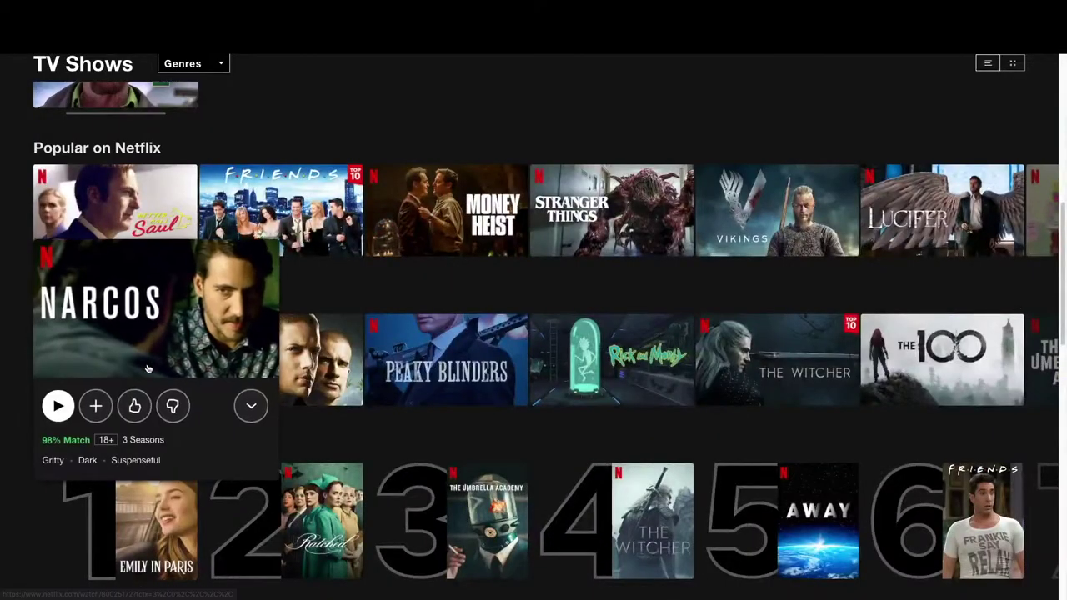
pyautogui.moveTo(266, 424)
pyautogui.click(251, 406)
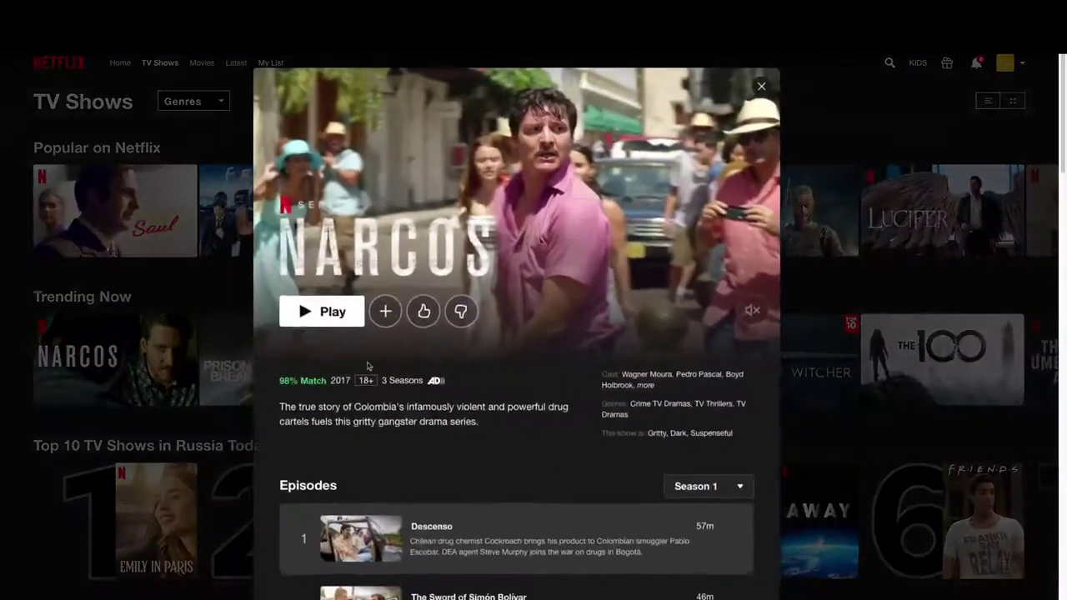
pyautogui.scroll(-10, 442, 325)
pyautogui.scroll(7, 442, 325)
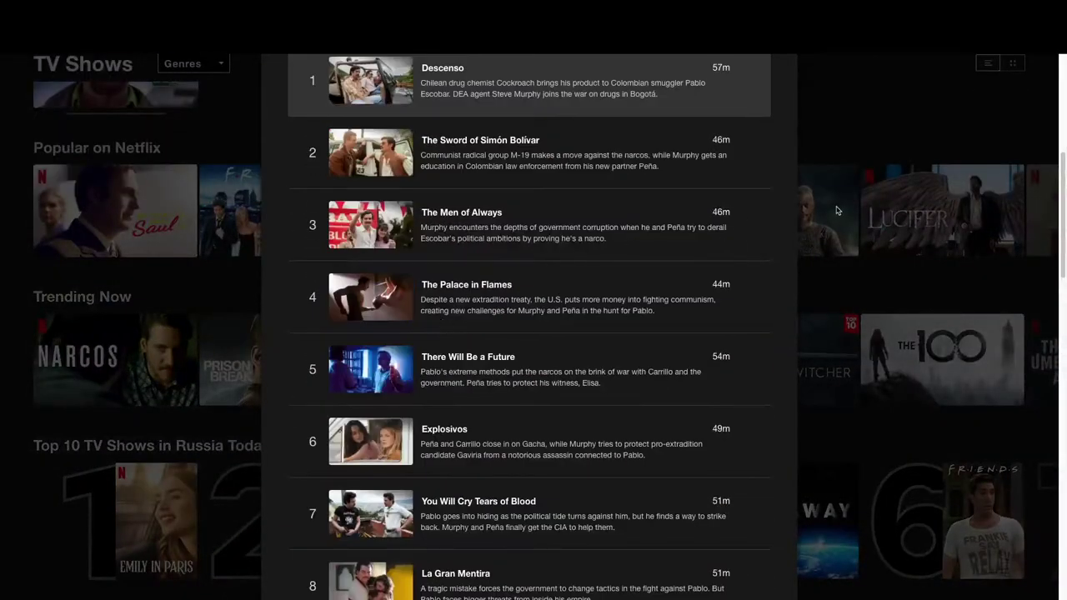
pyautogui.press('Escape')
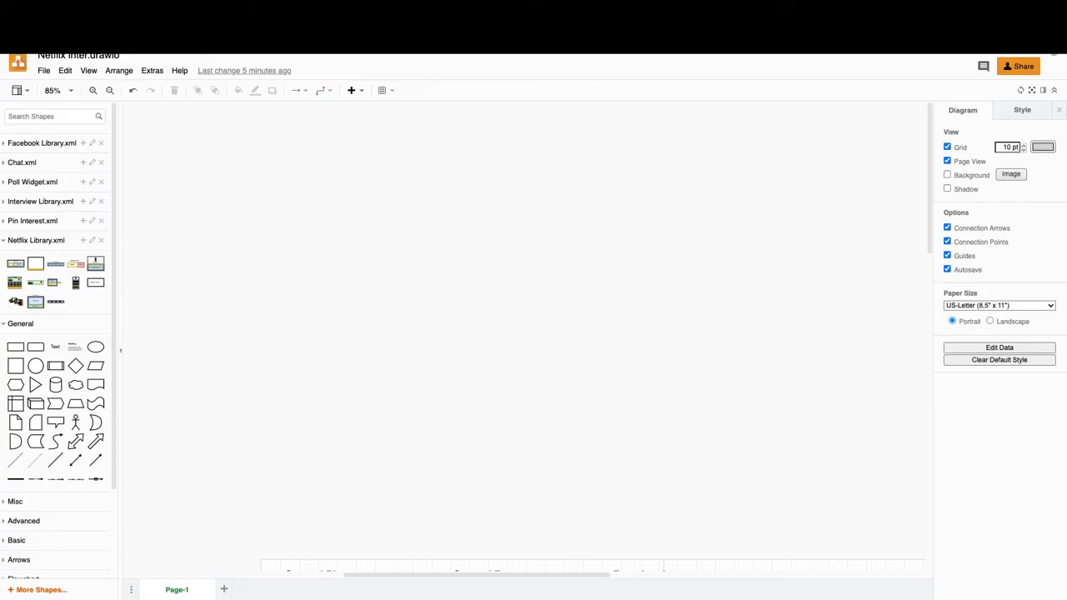
# Step: Scroll to the General Plan list and begin editing General Reqs after '1.'
pyautogui.scroll(-5, 431, 199)
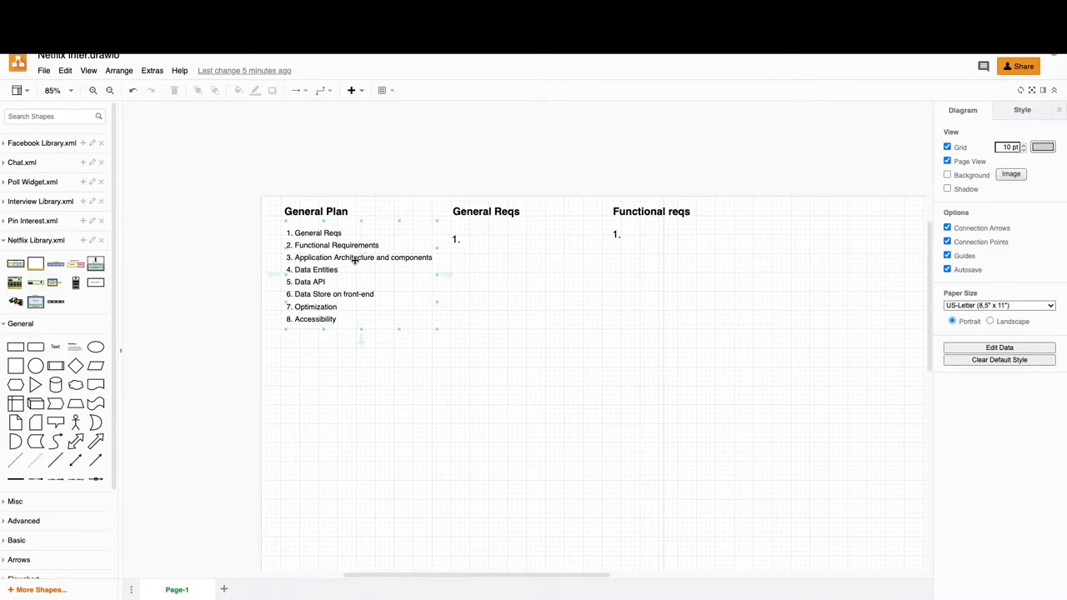
pyautogui.click(340, 259)
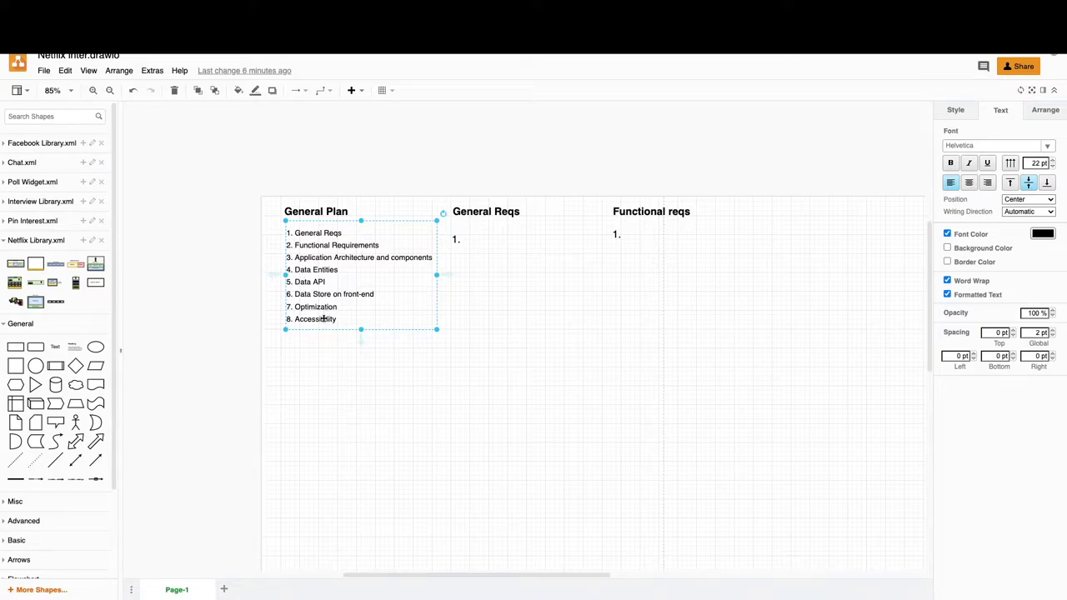
pyautogui.moveTo(436, 329); pyautogui.dragTo(436, 331)
pyautogui.doubleClick(476, 239)
pyautogui.click(475, 239)
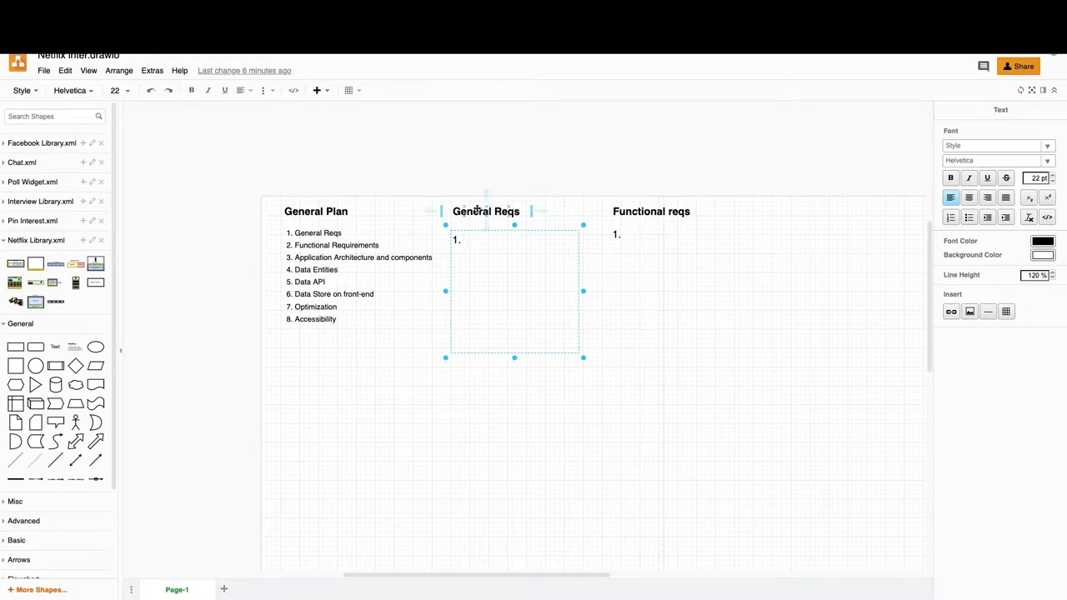
# Step: Type 'Search for movie' in General Reqs and set its text to 17 pt
pyautogui.write('Search for movie')
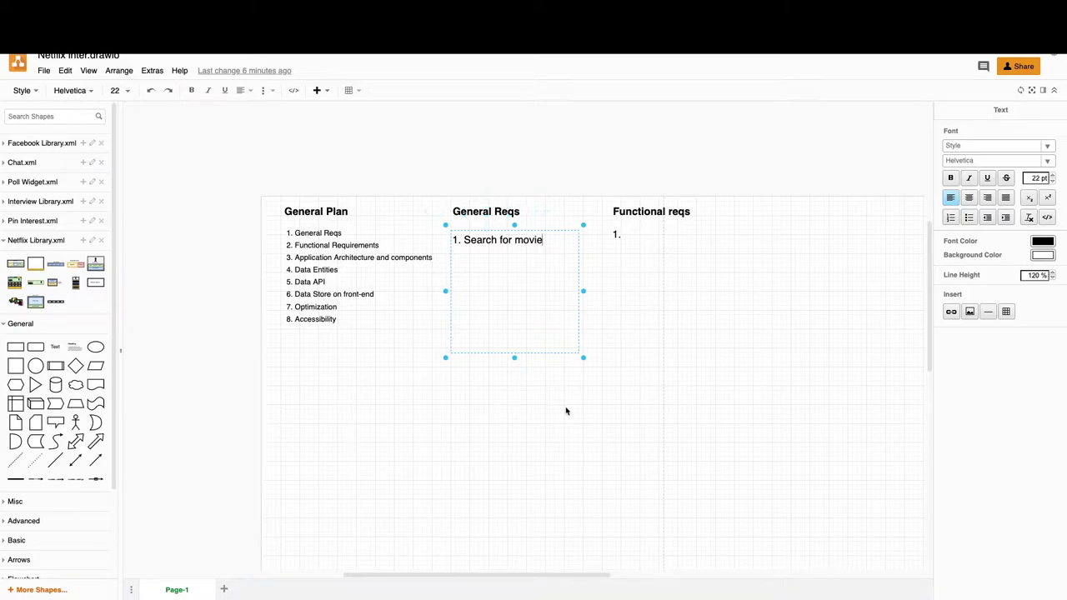
pyautogui.click(545, 276)
pyautogui.click(1052, 167)
pyautogui.click(1052, 167)
pyautogui.click(1052, 167)
pyautogui.click(1052, 167)
pyautogui.click(1052, 167)
pyautogui.click(1052, 166)
pyautogui.click(1052, 159)
pyautogui.hotkey('ctrl', '+')
# Step: Extend item 1 with 'by actor', '- by genre' and '- name' lines
pyautogui.click(543, 208)
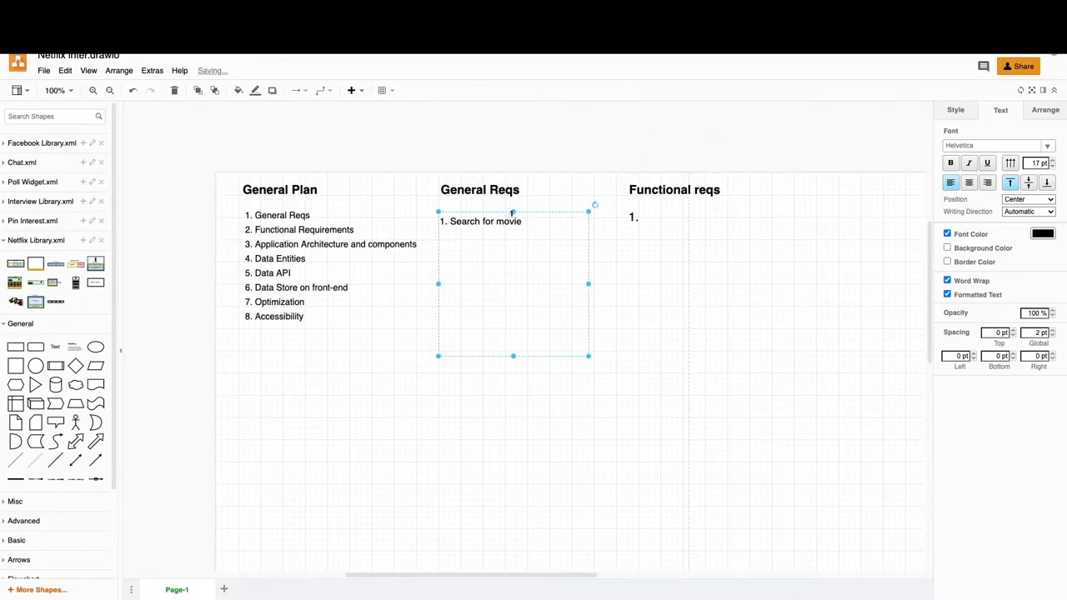
pyautogui.doubleClick(510, 220)
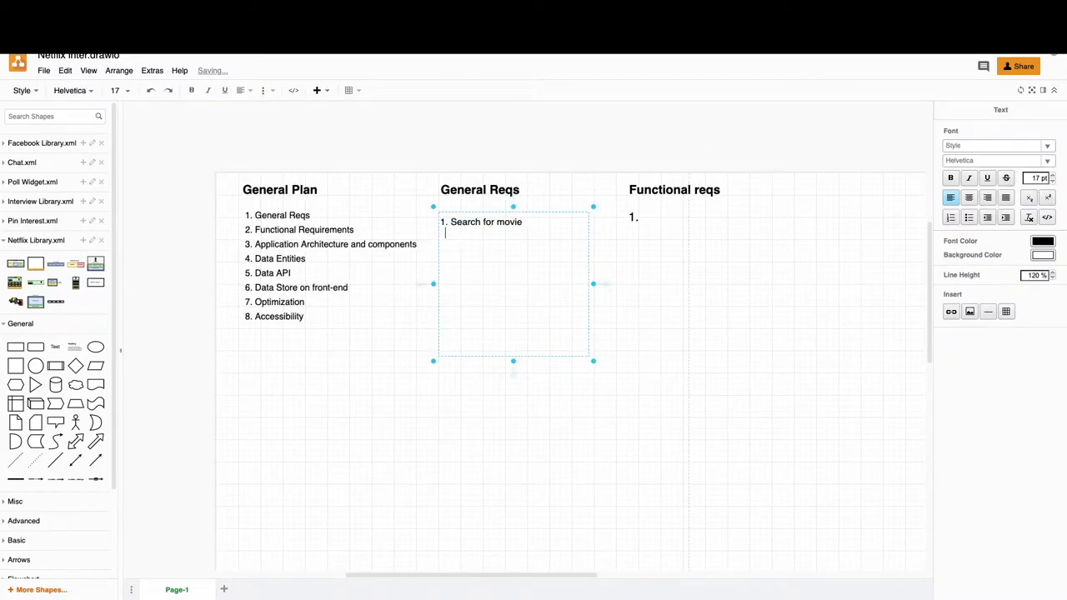
pyautogui.write('by actor')
pyautogui.press('Return')
pyautogui.write('- by genre')
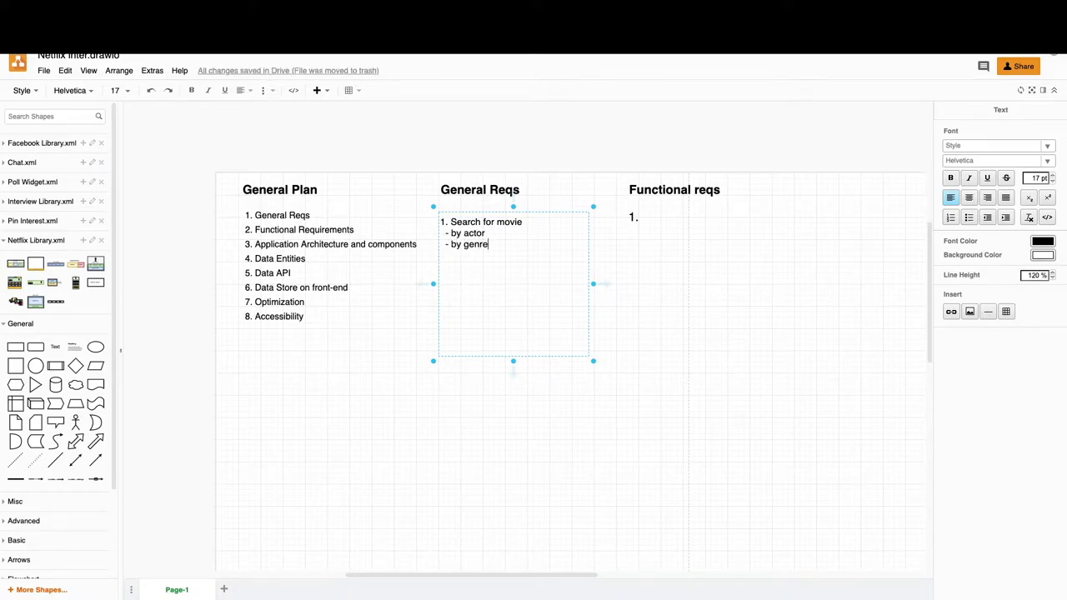
pyautogui.press('Return')
pyautogui.write('- name')
pyautogui.press('Return')
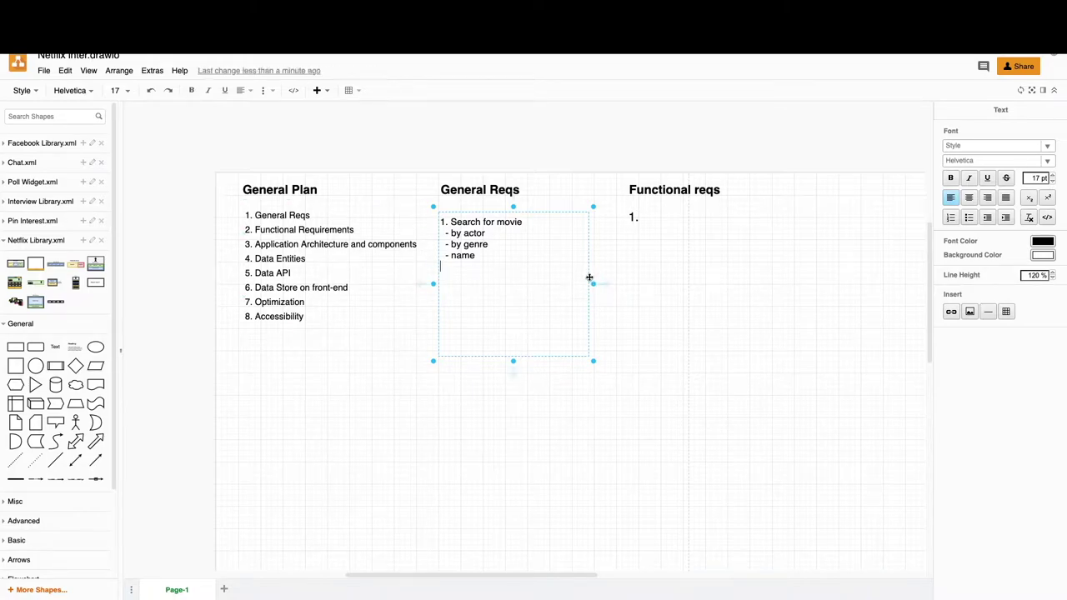
# Step: Add '2. We can see the short preview of the movie' and '3. We can watch movie'
pyautogui.write('2. We can see the short preview o')
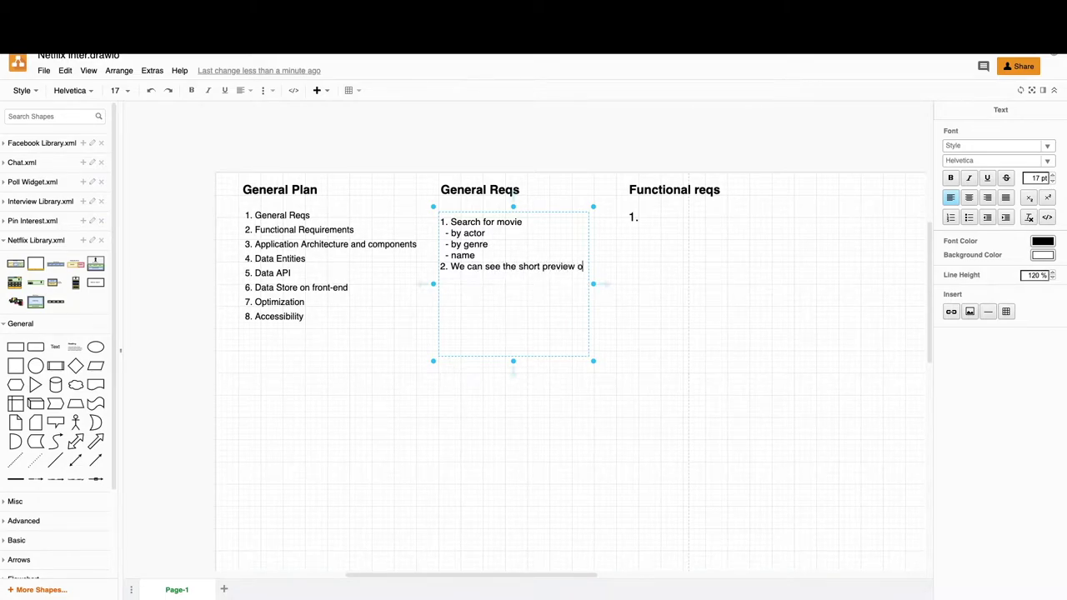
pyautogui.write('f the movie')
pyautogui.press('Return')
pyautogui.write('3. We can watch movie')
pyautogui.click(645, 302)
pyautogui.click(528, 260)
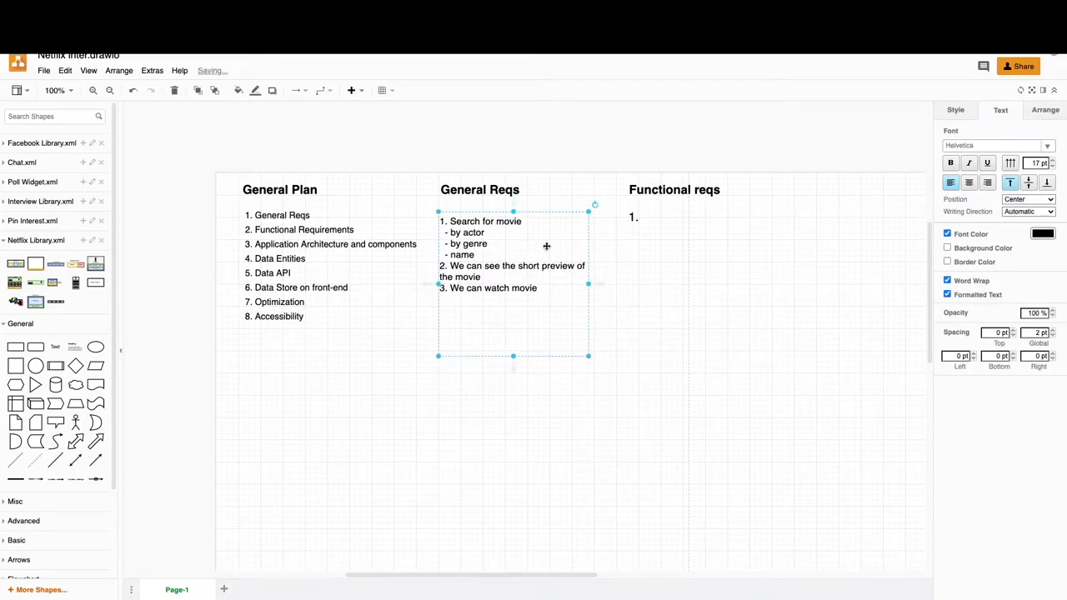
# Step: Set the Functional reqs text box font size to 18 pt
pyautogui.click(660, 218)
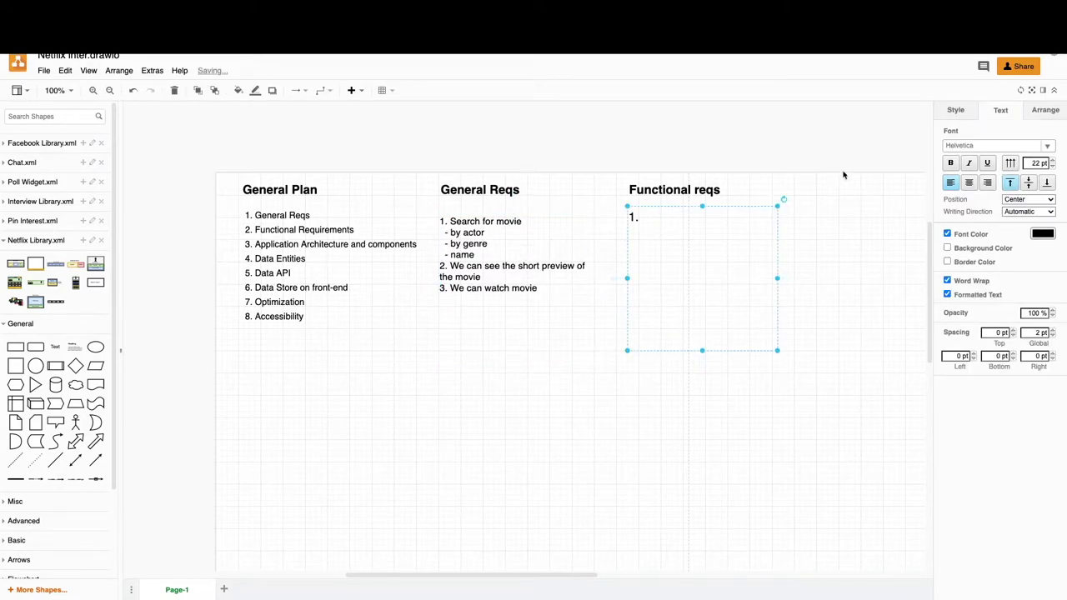
pyautogui.click(1052, 168)
pyautogui.click(1052, 167)
pyautogui.click(1052, 168)
pyautogui.doubleClick(708, 219)
pyautogui.press('Escape')
# Step: Type 'Support wide range of devices' with TV, Tablets, Smarphones and Desktops sub-lines
pyautogui.doubleClick(664, 222)
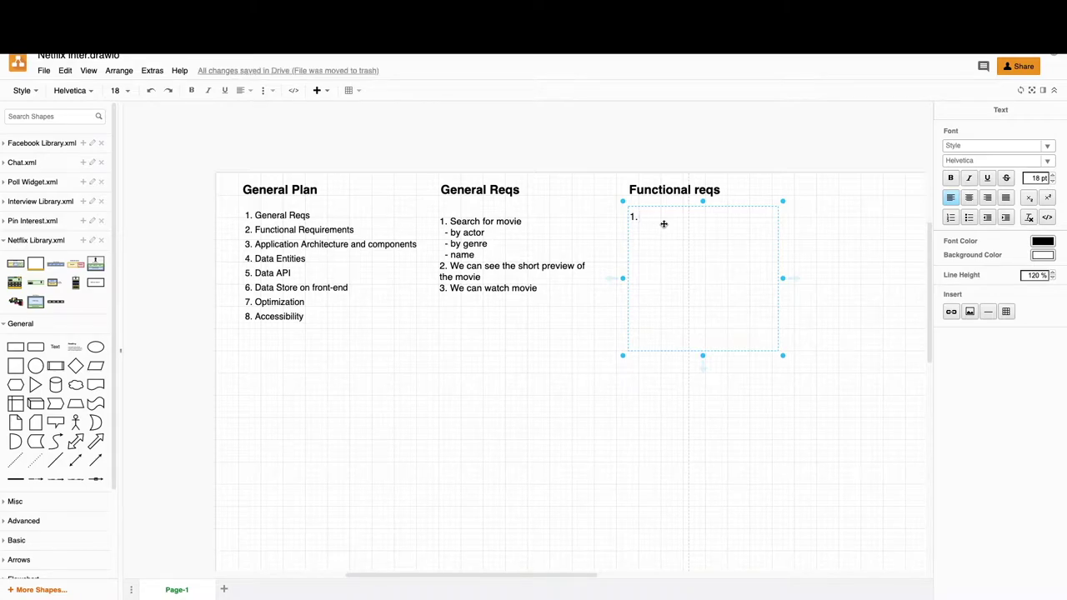
pyautogui.write('Support wide range of de')
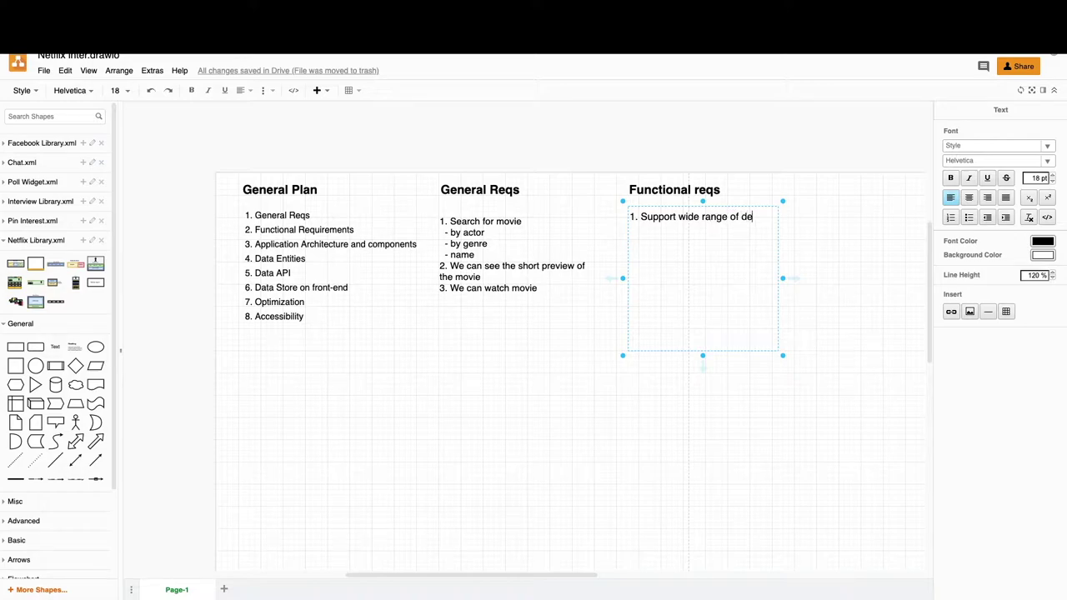
pyautogui.write('vices')
pyautogui.press('Return')
pyautogui.write('- TV  - Tablets')
pyautogui.press('Return')
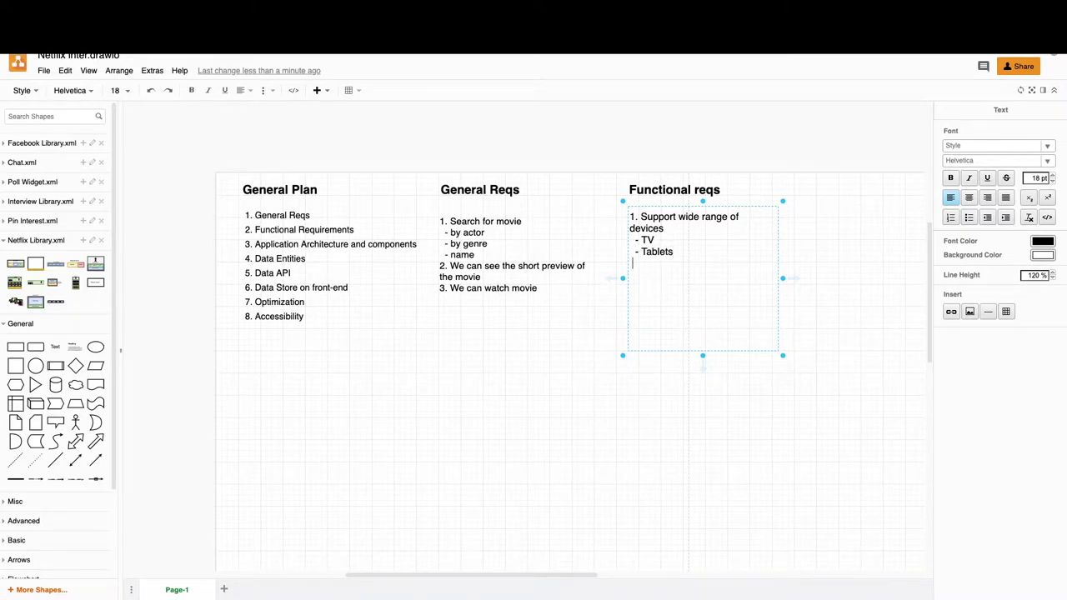
pyautogui.write('- Smarphones')
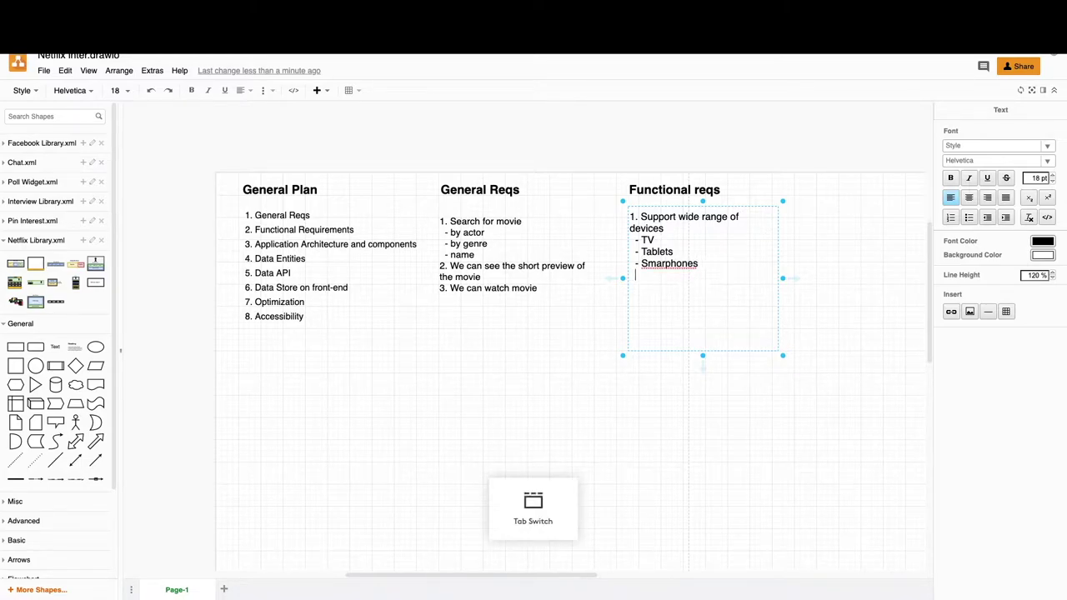
pyautogui.press('Return')
pyautogui.write('- Desktops')
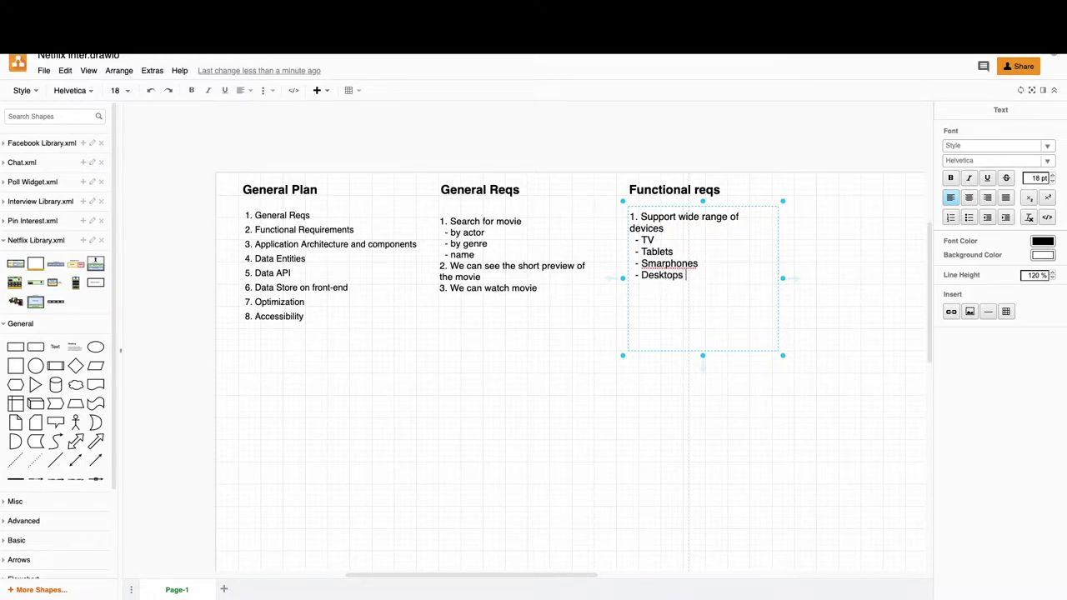
# Step: Correct 'Smarphones' to 'Smartphones' and begin item '2.'
pyautogui.click(666, 264)
pyautogui.write('t')
pyautogui.press('Return')
pyautogui.write('2.')
# Step: Write item 2 as 'Adapt video to network band'
pyautogui.write('Adapt ouy')
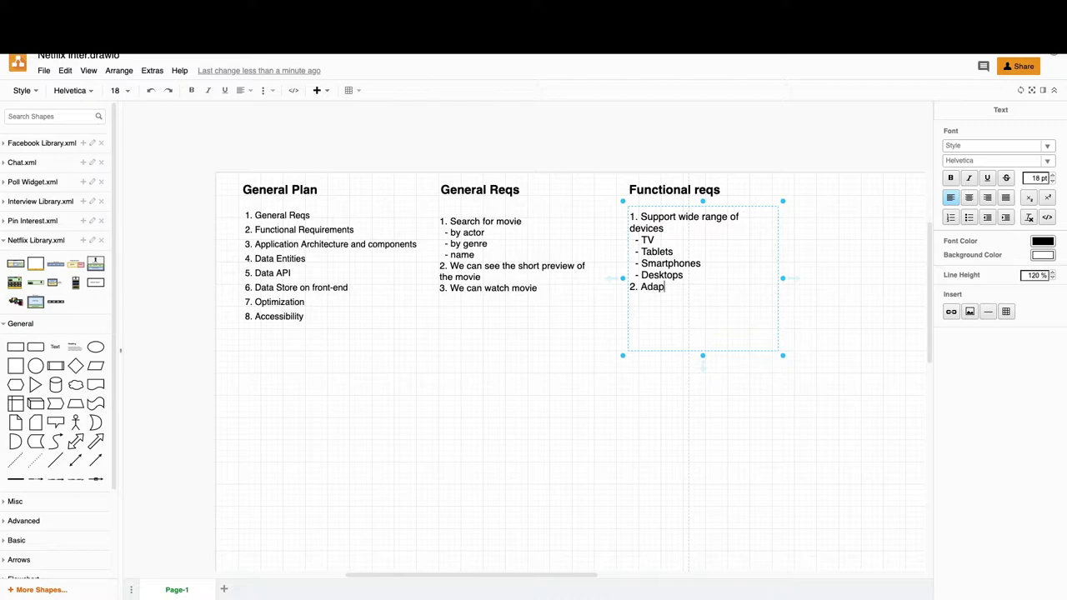
pyautogui.press('BackSpace')
pyautogui.write('t')
pyautogui.press('BackSpace')
pyautogui.press('BackSpace')
pyautogui.press('BackSpace')
pyautogui.write('video to')
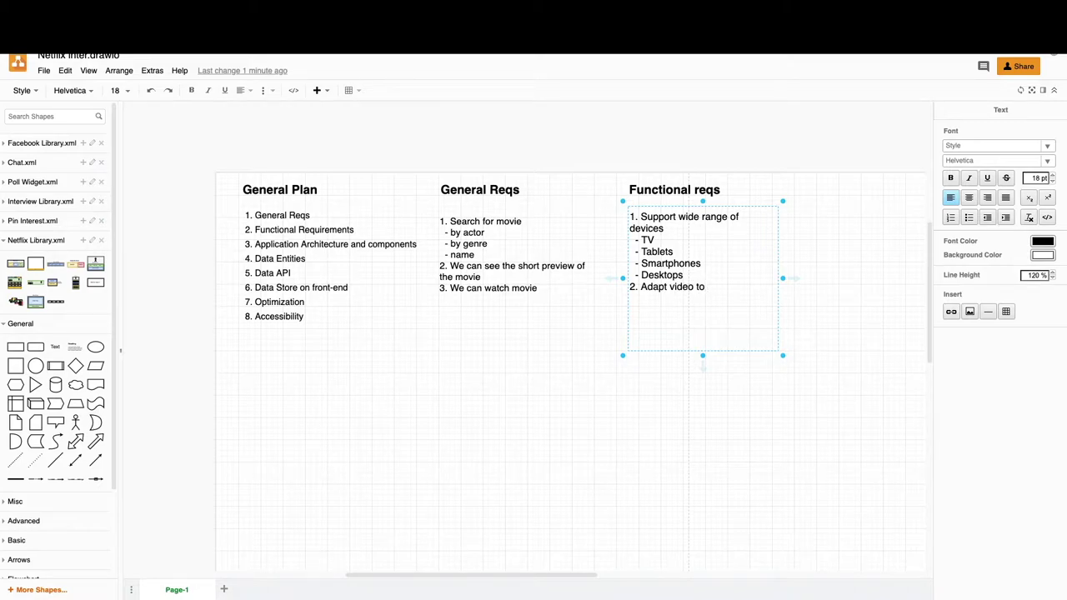
pyautogui.write(' network band')
# Step: Start item '3.' with a couple of draft openings, then erase them
pyautogui.press('Return')
pyautogui.write('3.')
pyautogui.write("We'd")
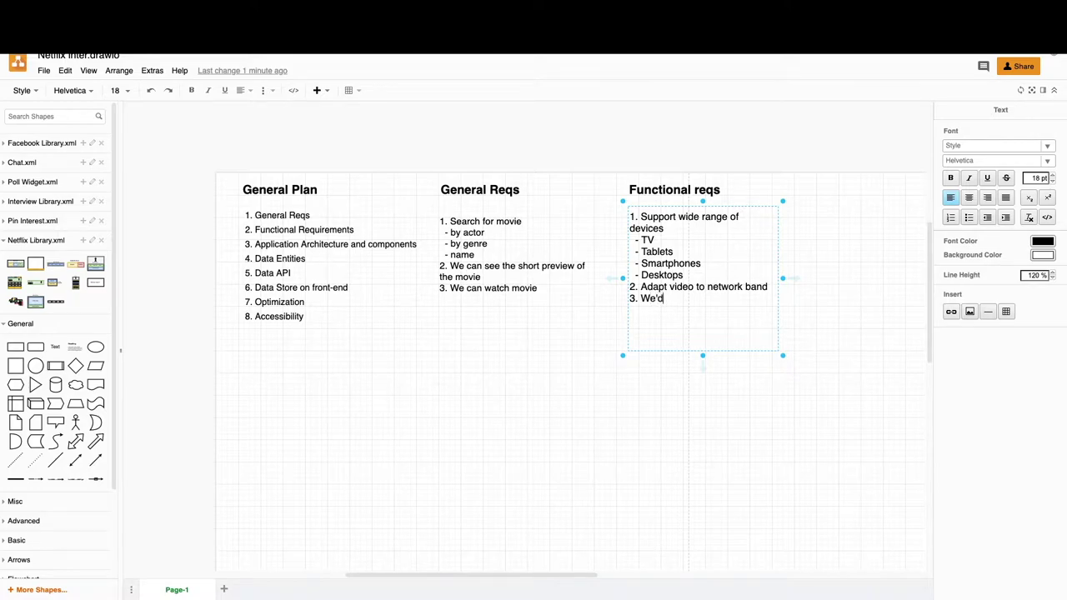
pyautogui.write(' like to have')
pyautogui.press('BackSpace')
pyautogui.press('BackSpace')
pyautogui.press('BackSpace')
pyautogui.press('BackSpace')
pyautogui.press('BackSpace')
pyautogui.press('BackSpace')
pyautogui.press('BackSpace')
pyautogui.press('BackSpace')
pyautogui.press('BackSpace')
pyautogui.press('BackSpace')
pyautogui.press('BackSpace')
pyautogui.press('BackSpace')
pyautogui.press('BackSpace')
pyautogui.press('BackSpace')
pyautogui.write('No la')
pyautogui.press('BackSpace')
pyautogui.press('BackSpace')
pyautogui.press('BackSpace')
pyautogui.press('BackSpace')
# Step: Write item 3 as 'Images, promos should be optimized to the viewport and internet band'
pyautogui.write('Images')
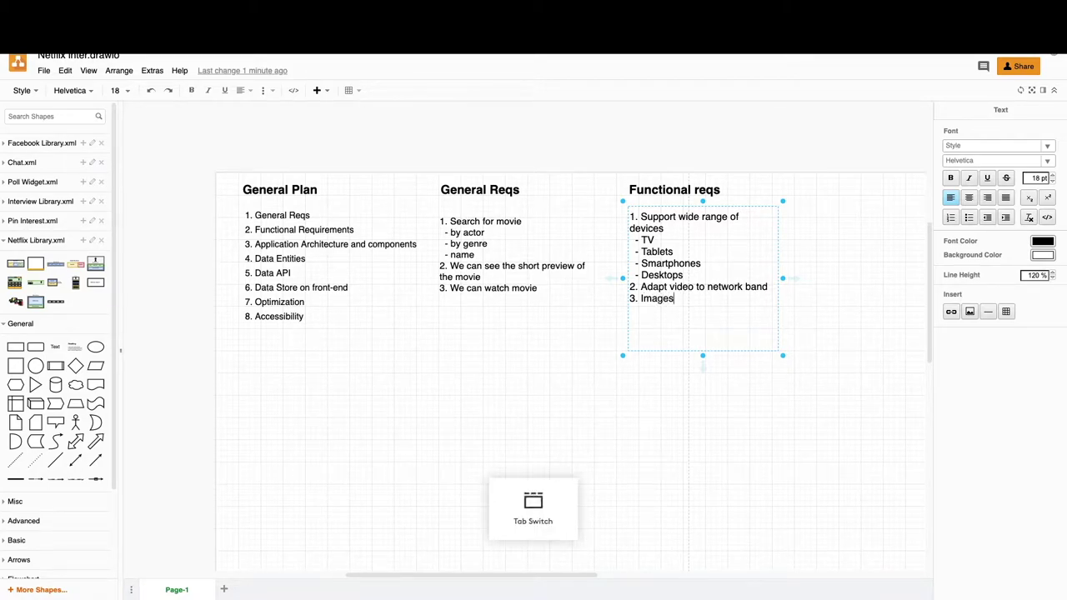
pyautogui.write(', promov vi')
pyautogui.press('BackSpace')
pyautogui.press('BackSpace')
pyautogui.write('s')
pyautogui.press('BackSpace')
pyautogui.write('should')
pyautogui.hotkey('ctrl', 'shift', 'Left')
pyautogui.write('shpoluld')
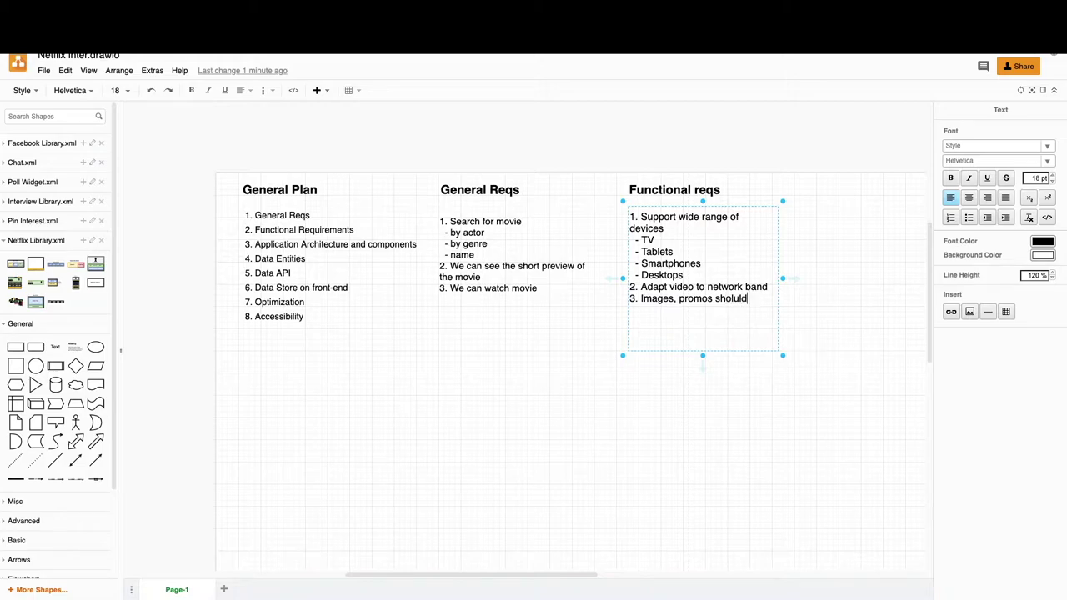
pyautogui.write(' be optiized th')
pyautogui.press('BackSpace')
pyautogui.press('BackSpace')
pyautogui.press('BackSpace')
pyautogui.press('BackSpace')
pyautogui.press('BackSpace')
pyautogui.press('BackSpace')
pyautogui.press('BackSpace')
pyautogui.write('imized to t')
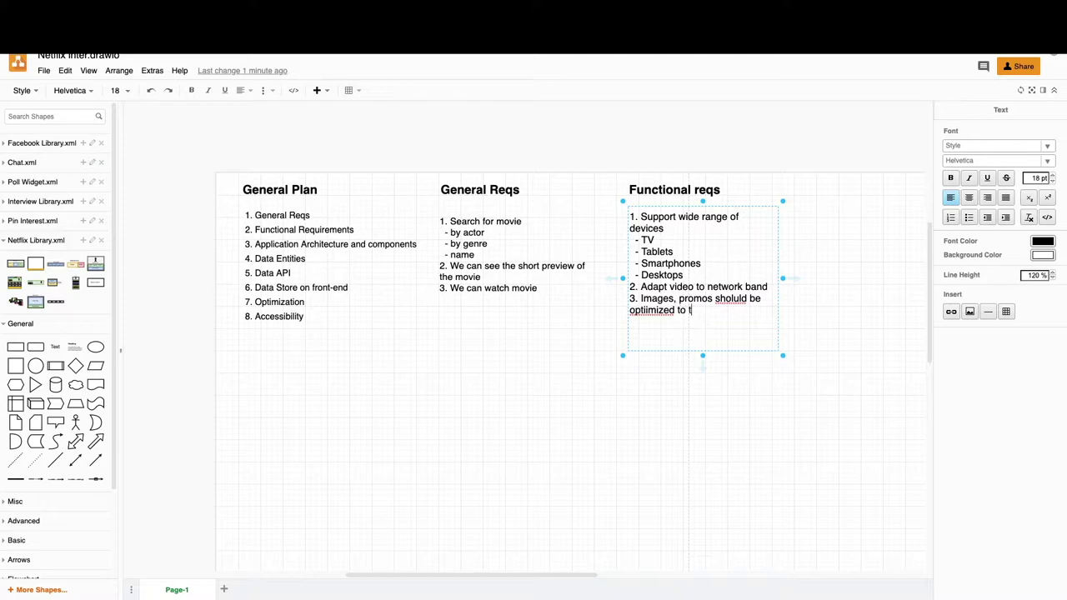
pyautogui.press('BackSpace')
pyautogui.write('the viewport and internet band')
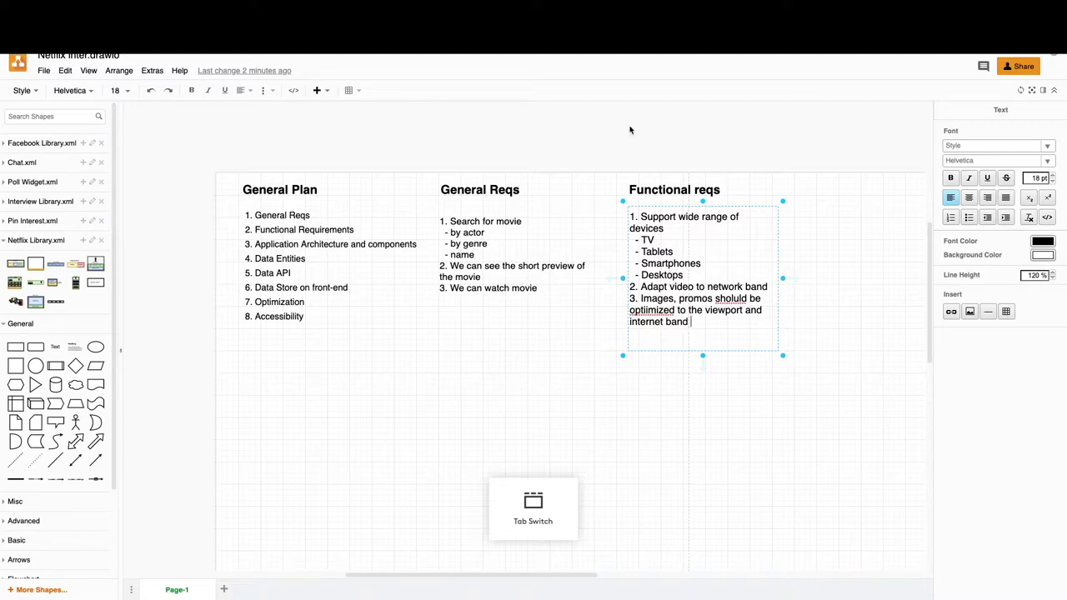
# Step: Fix the typos 'optiimized' and 'sholuld' in the third Functional reqs item
pyautogui.click(647, 311)
pyautogui.press('BackSpace')
pyautogui.click(733, 299)
pyautogui.press('BackSpace')
pyautogui.click(738, 422)
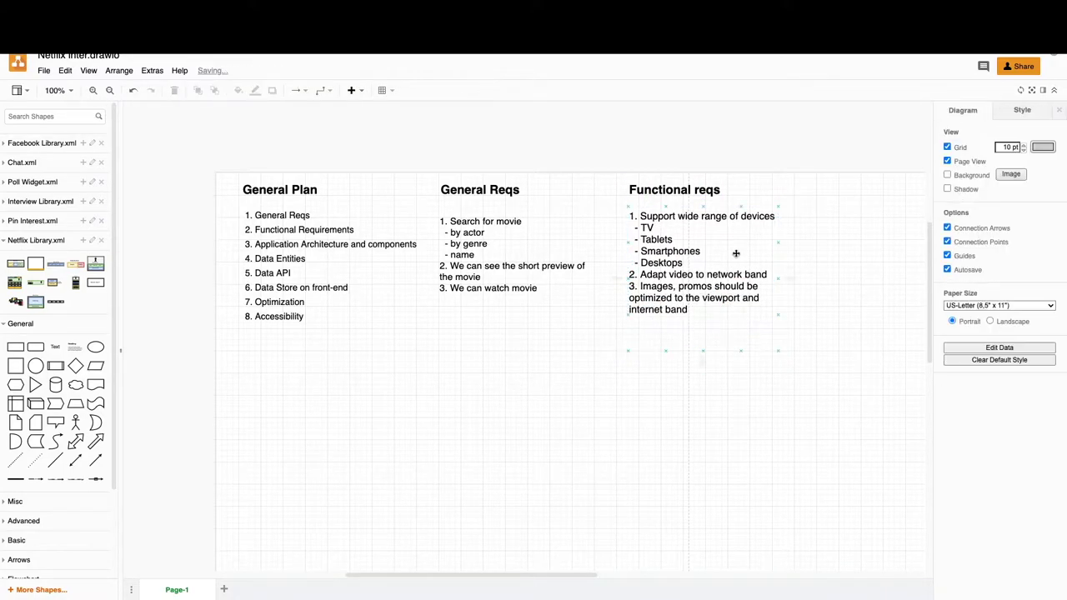
# Step: Set the Functional reqs text box font size to 17 pt
pyautogui.click(705, 249)
pyautogui.click(1054, 167)
pyautogui.click(1053, 167)
pyautogui.click(1053, 159)
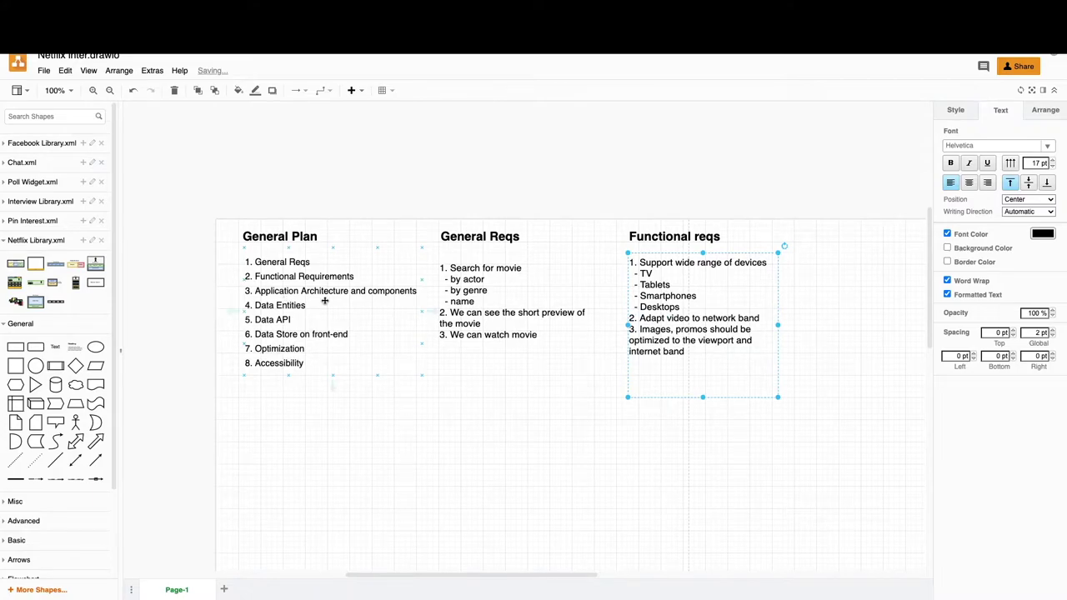
pyautogui.scroll(-3, 388, 298)
pyautogui.scroll(-2, 389, 300)
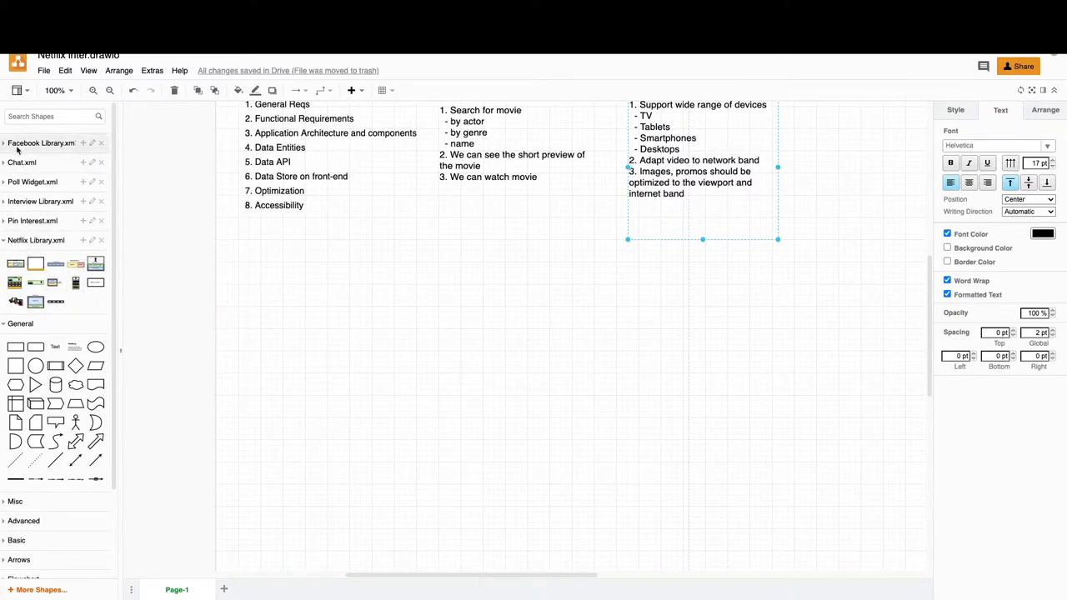
# Step: Drag the Design System shape from Interview Library.xml below the General Plan list
pyautogui.click(33, 202)
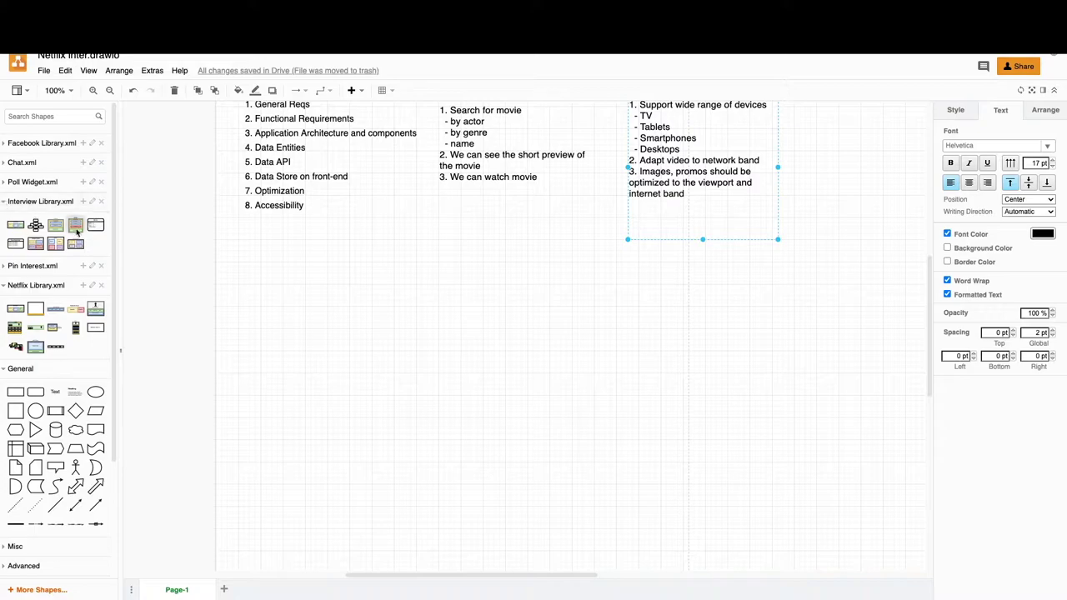
pyautogui.moveTo(35, 243); pyautogui.dragTo(241, 246)
pyautogui.click(451, 274)
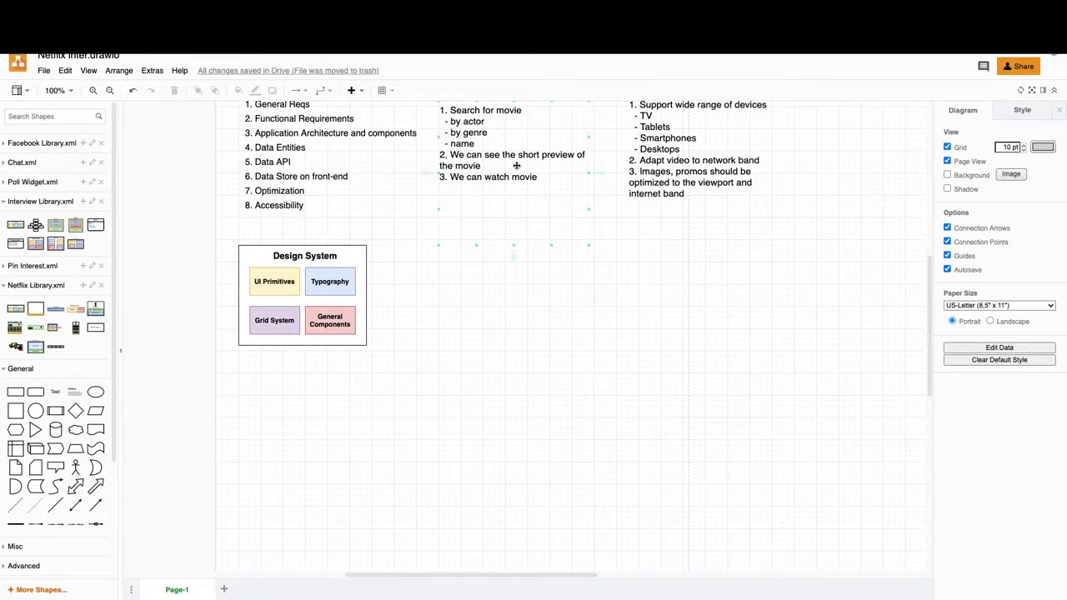
# Step: Shorten the General Reqs text box to 270 x 180, trimming its empty space
pyautogui.click(517, 165)
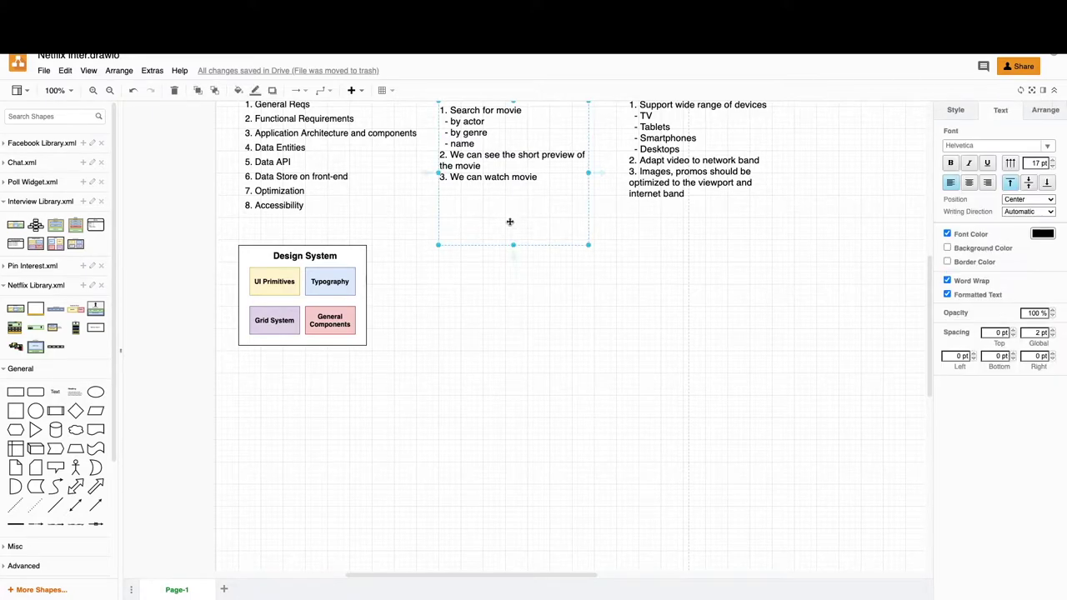
pyautogui.moveTo(513, 245); pyautogui.dragTo(513, 200)
pyautogui.click(511, 290)
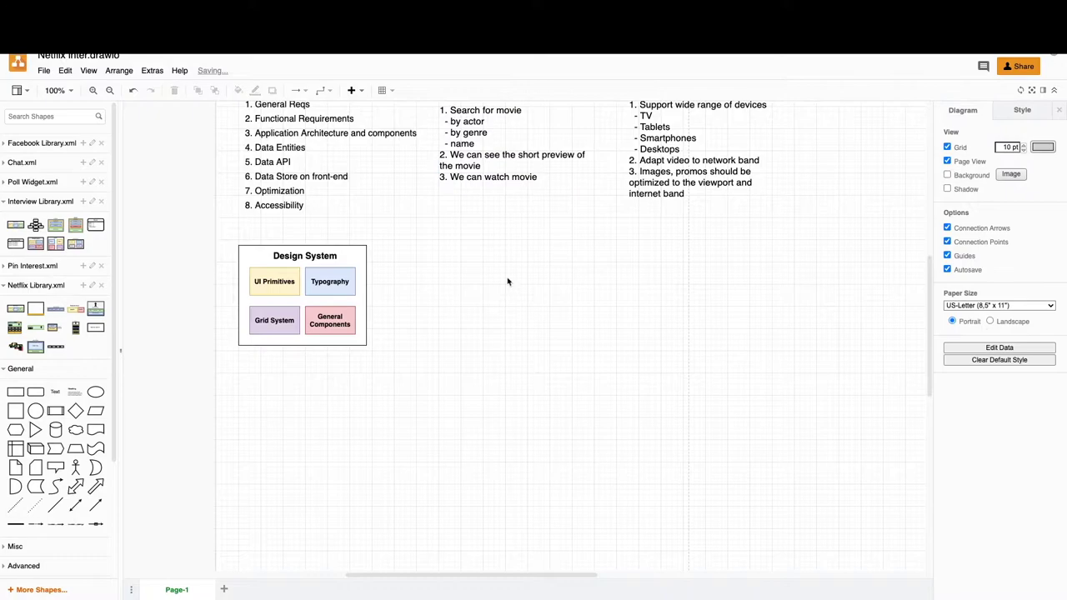
pyautogui.scroll(2, 491, 242)
pyautogui.scroll(-1, 491, 244)
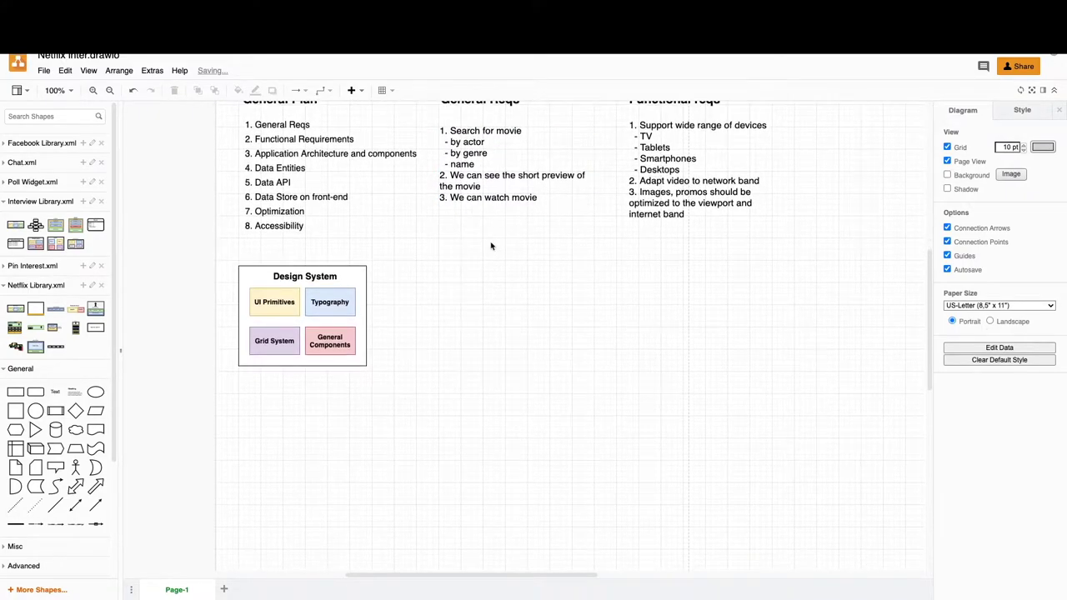